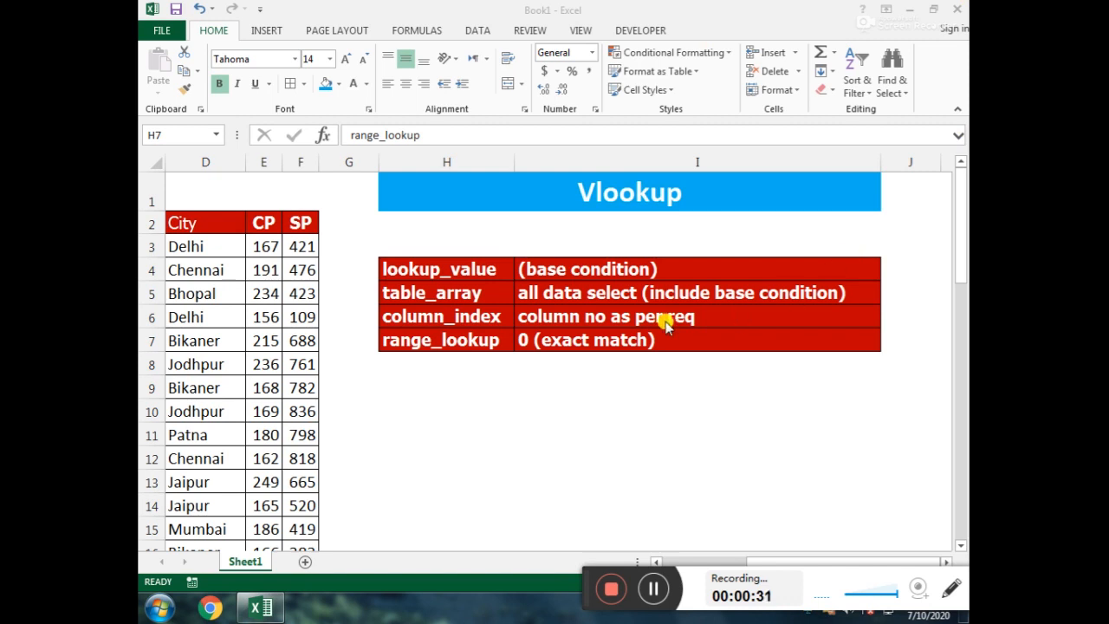
Step: Look through the function library's Text, Date & Time and Lookup & Reference categories to see which functions each offers
{"action": "left_click", "coordinate": [426, 31]}
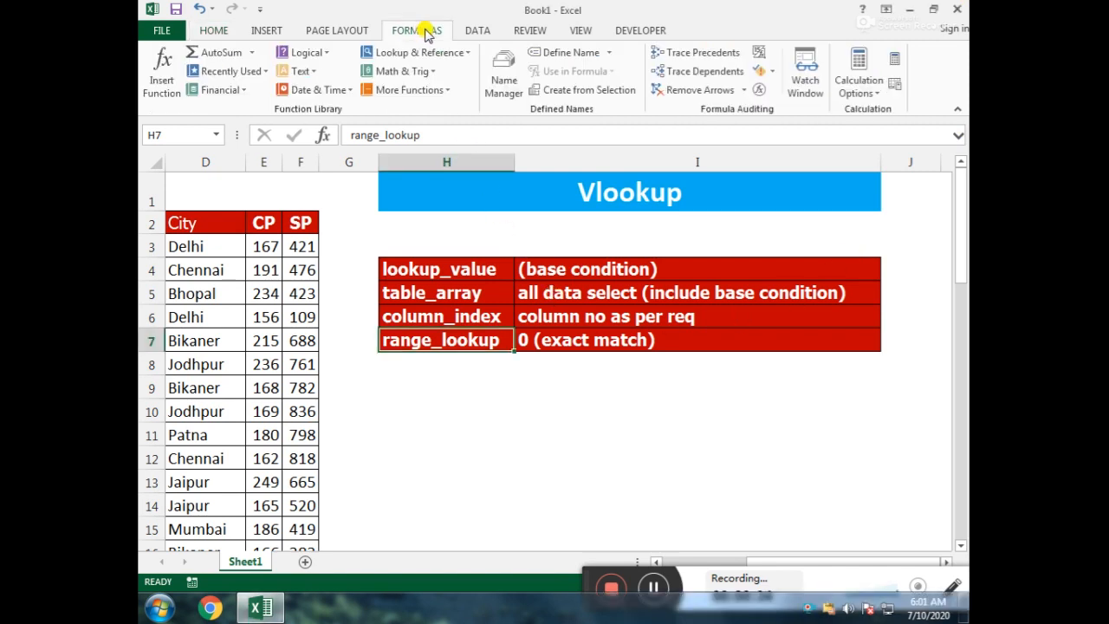
{"action": "left_click", "coordinate": [314, 74]}
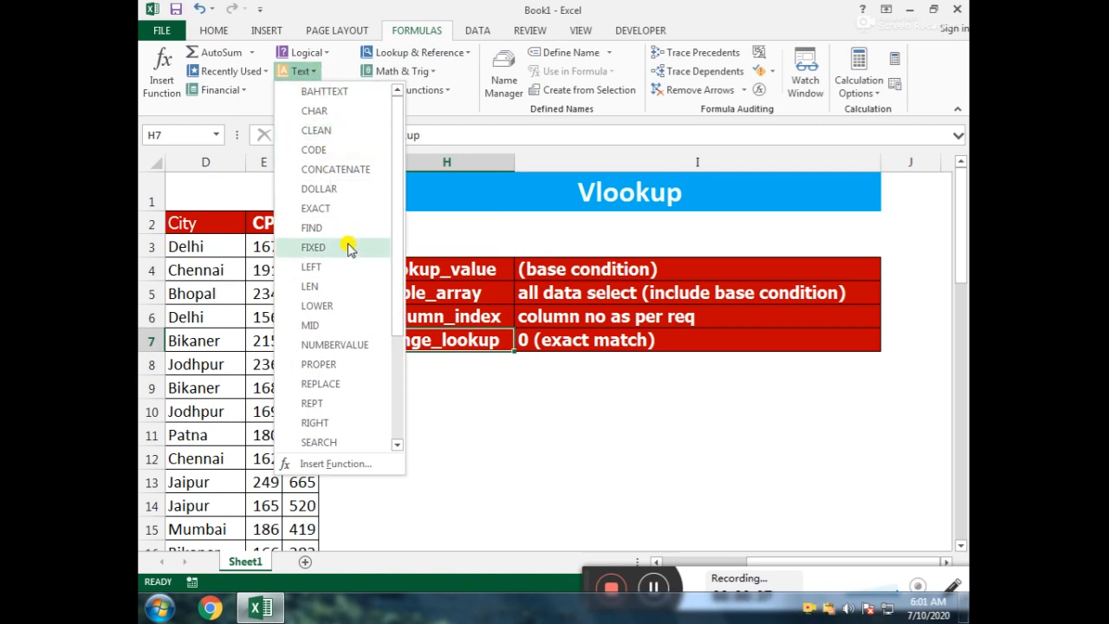
{"action": "left_click", "coordinate": [486, 342]}
{"action": "left_click", "coordinate": [314, 90]}
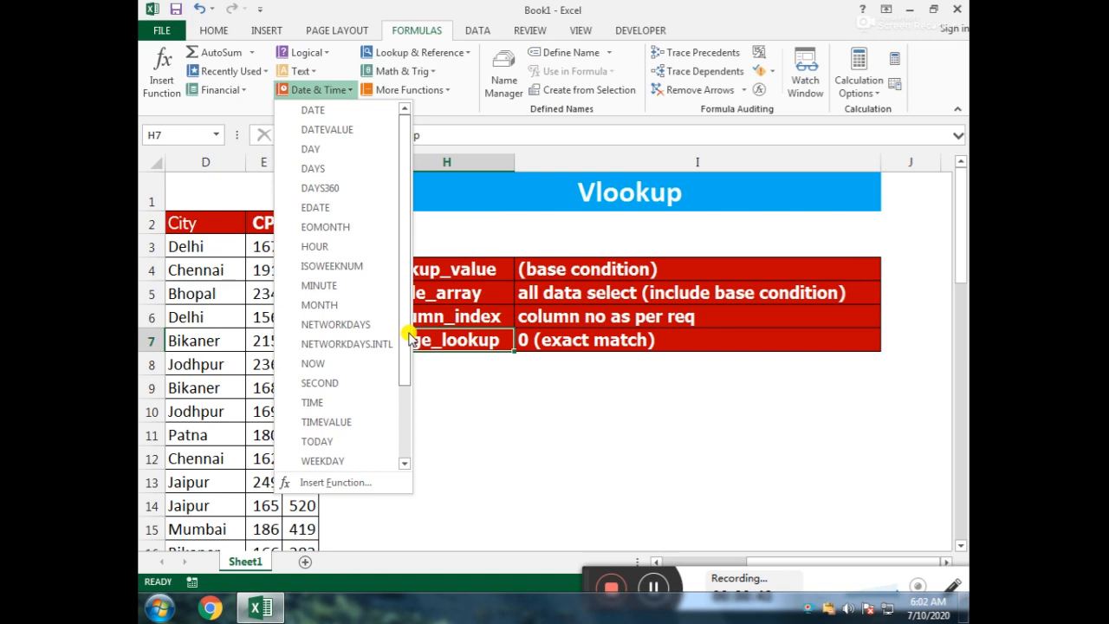
{"action": "left_click", "coordinate": [496, 363]}
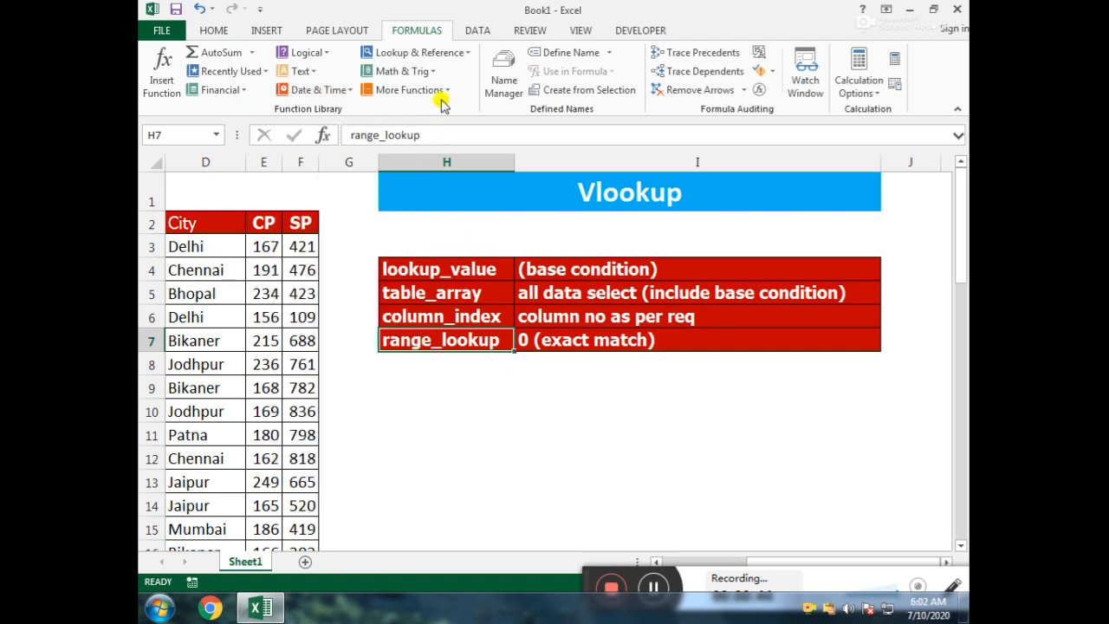
{"action": "left_click", "coordinate": [465, 52]}
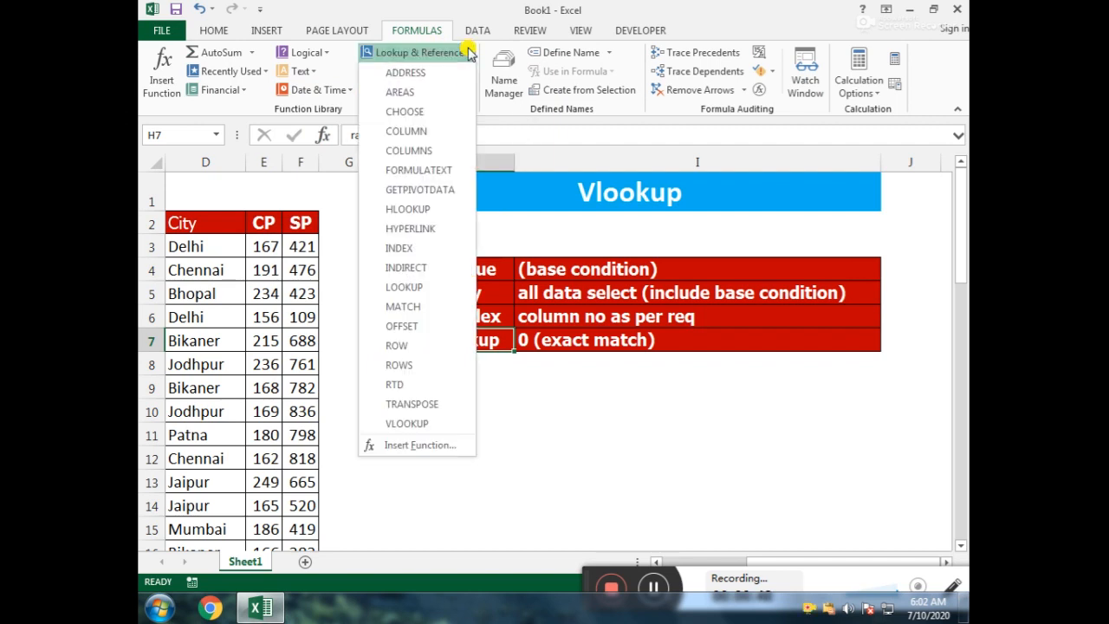
{"action": "left_click", "coordinate": [598, 400]}
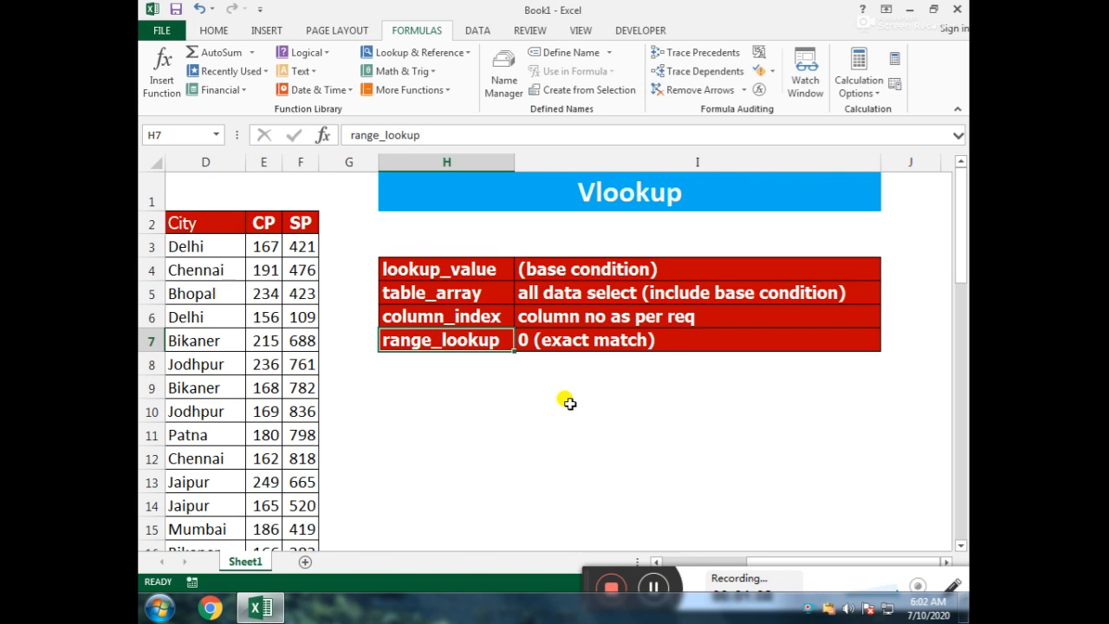
Step: Enter the note "data lookup left to right" in cell H3 above the argument table and make it bold
{"action": "left_click", "coordinate": [477, 238]}
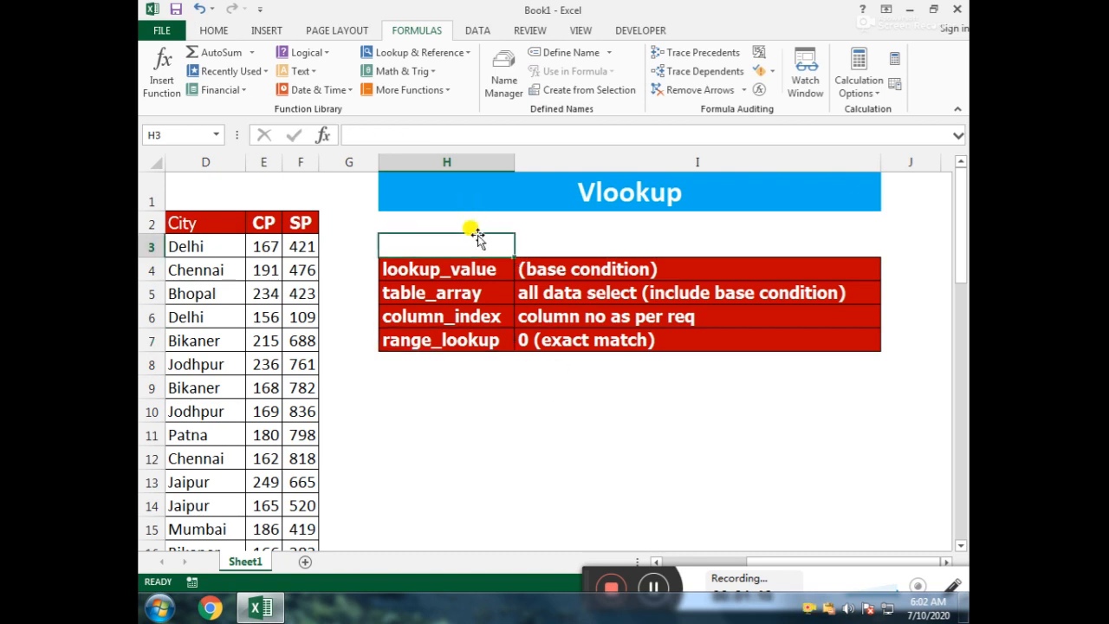
{"action": "type", "text": "data lo"}
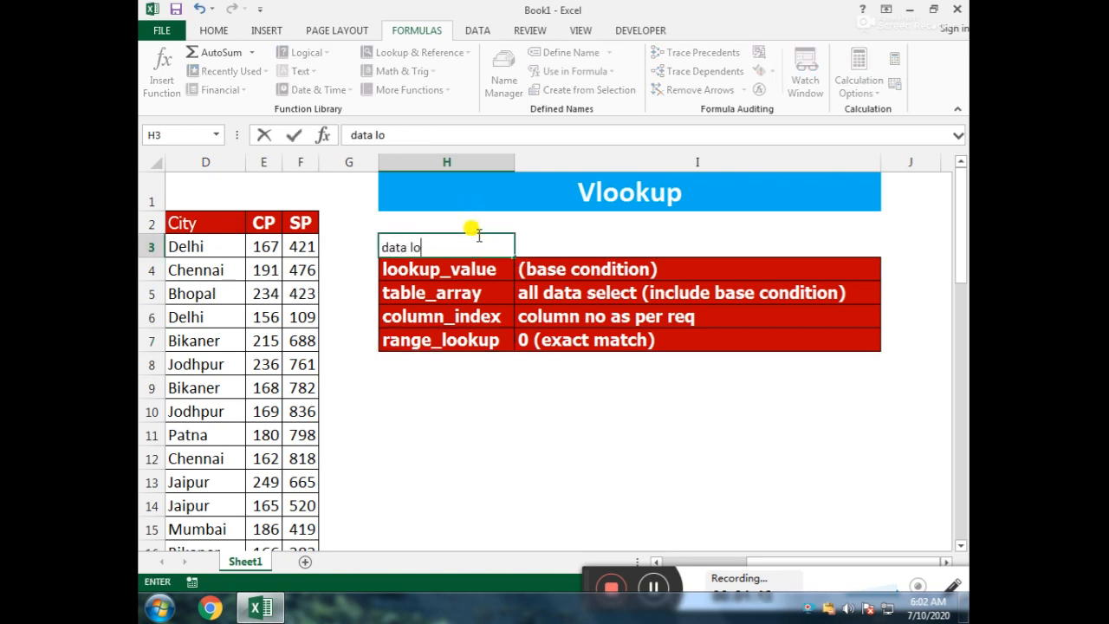
{"action": "type", "text": "okup left"}
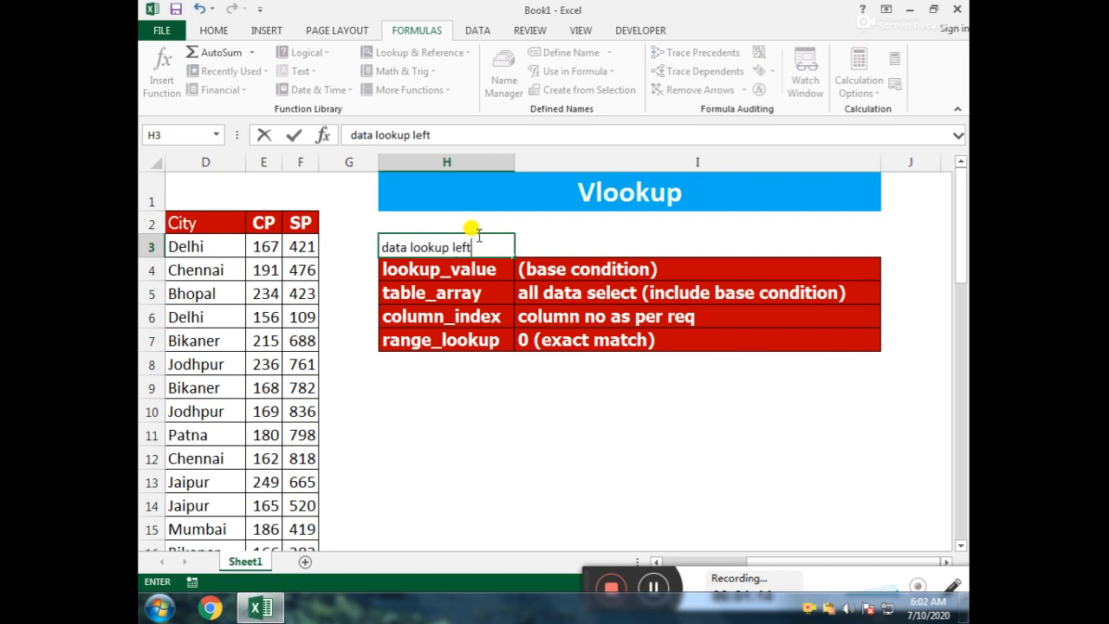
{"action": "type", "text": " to right"}
{"action": "key", "text": "Return"}
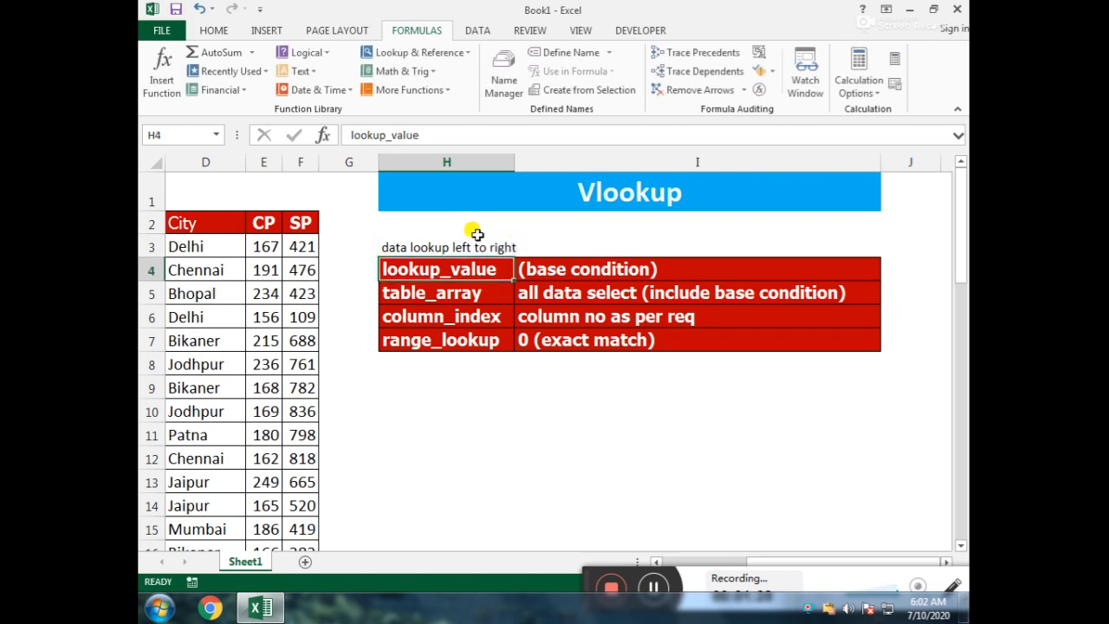
{"action": "left_click", "coordinate": [477, 238]}
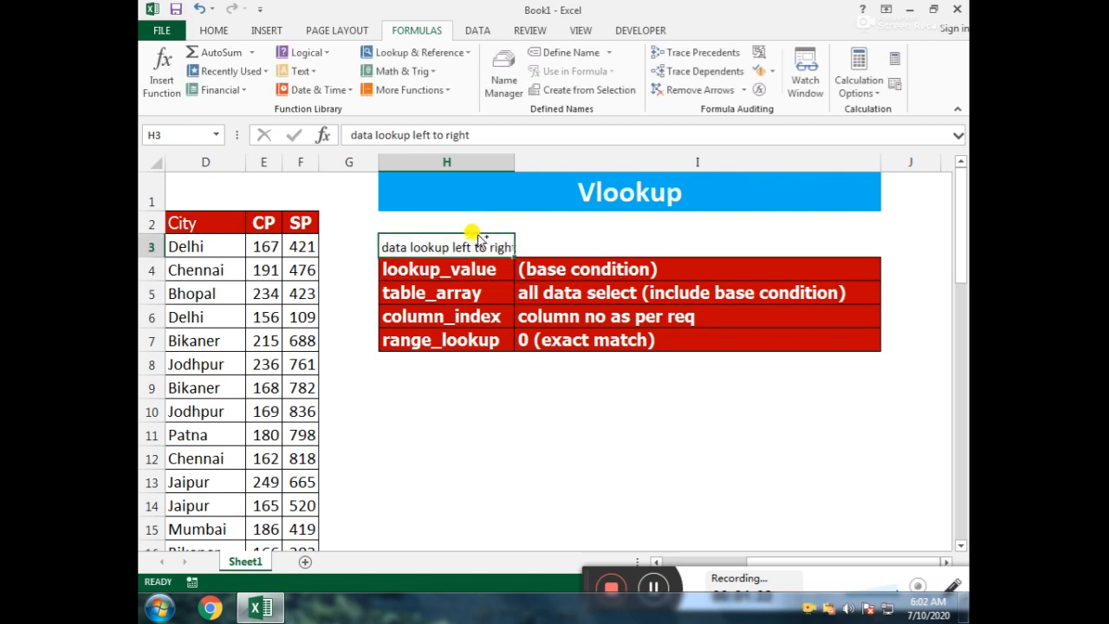
{"action": "key", "text": "ctrl+b"}
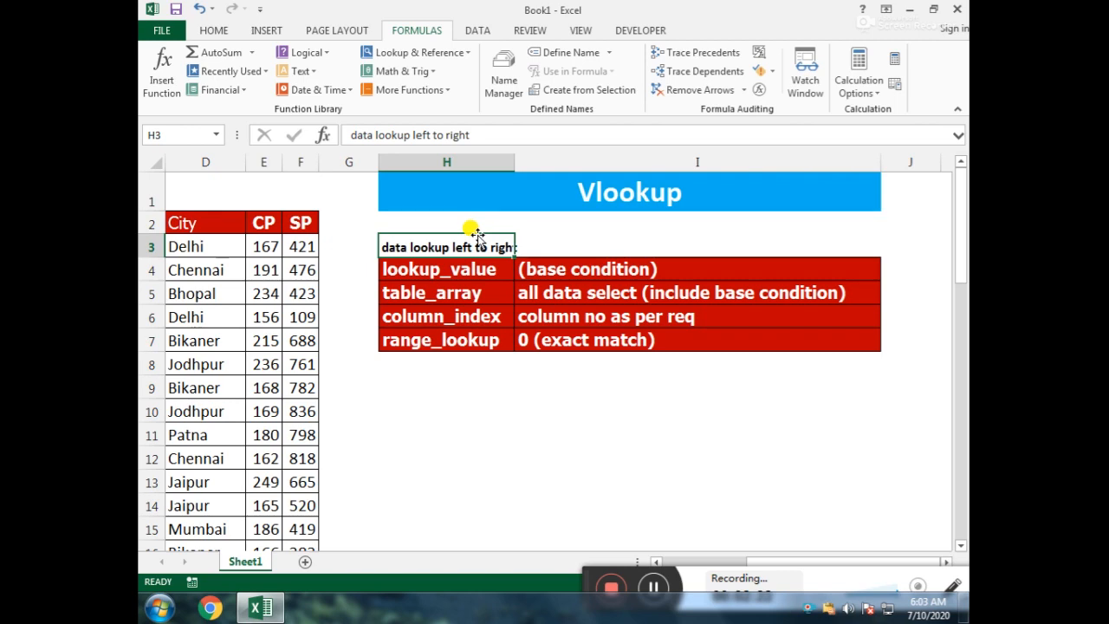
Step: Copy the name from cell A11 of the data table into cell H12 as the lookup value
{"action": "key", "text": "Left"}
{"action": "key", "text": "Left"}
{"action": "key", "text": "Left"}
{"action": "key", "text": "Left"}
{"action": "key", "text": "Left"}
{"action": "key", "text": "Left"}
{"action": "key", "text": "Left"}
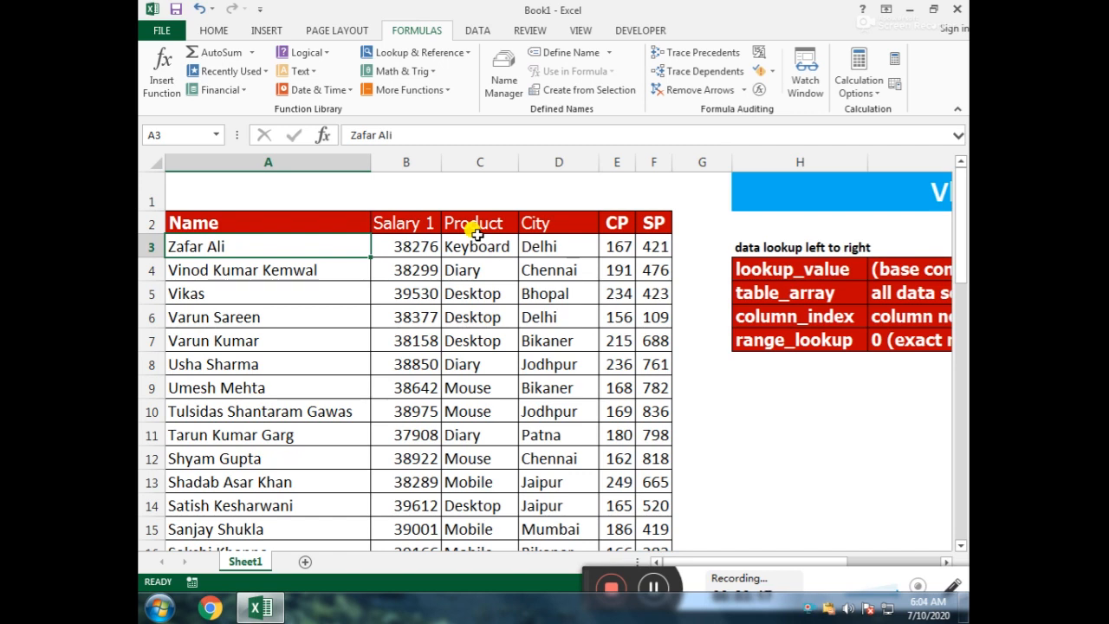
{"action": "left_click", "coordinate": [219, 30]}
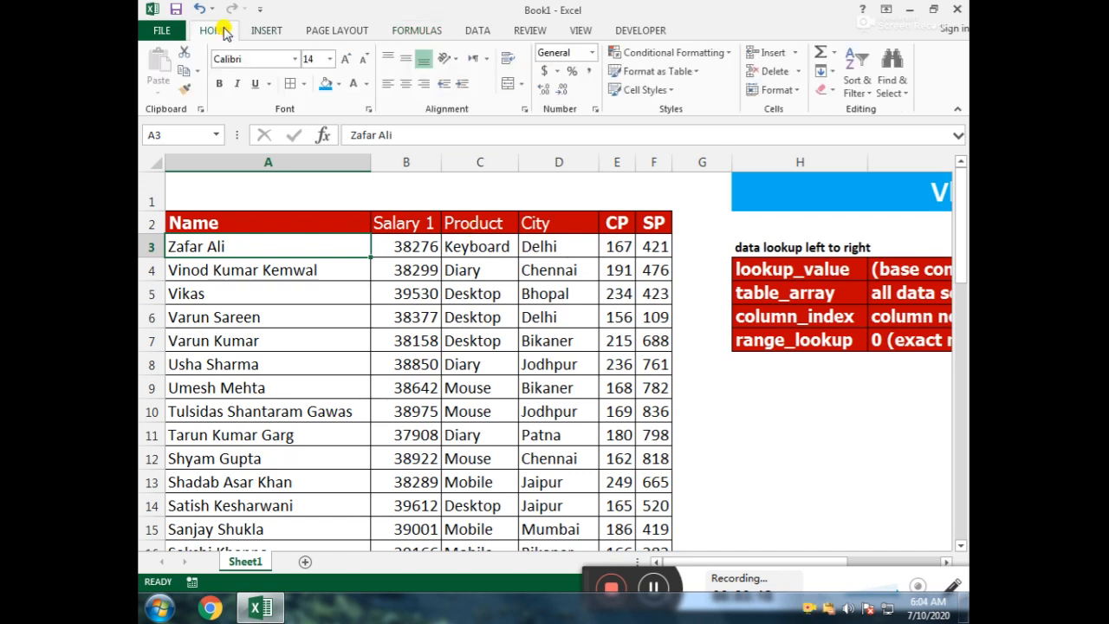
{"action": "left_click", "coordinate": [769, 449]}
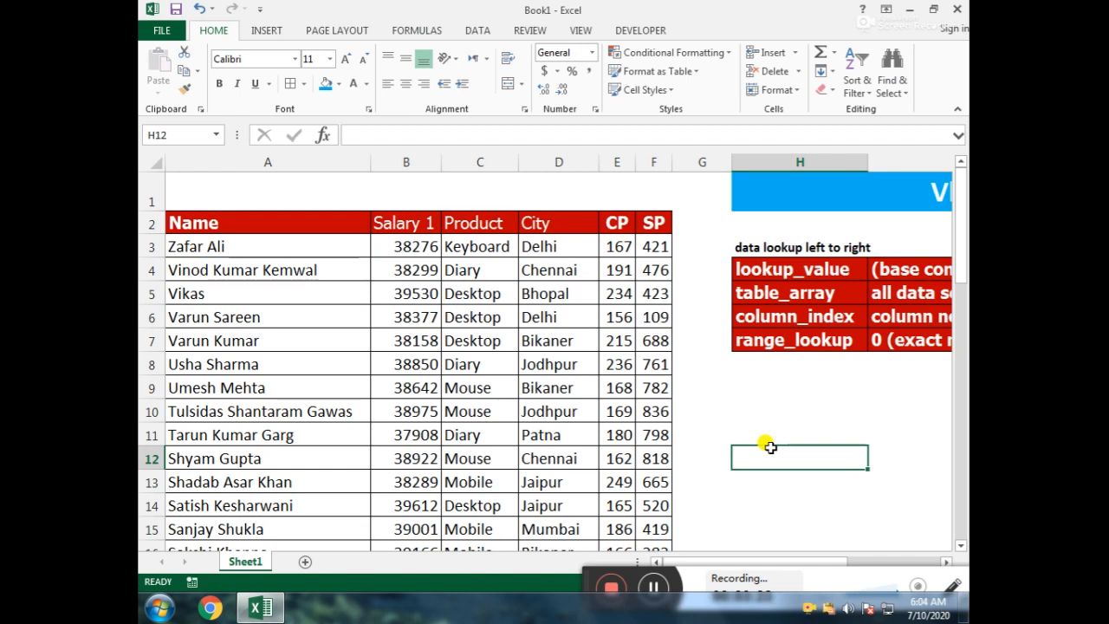
{"action": "left_click", "coordinate": [276, 440]}
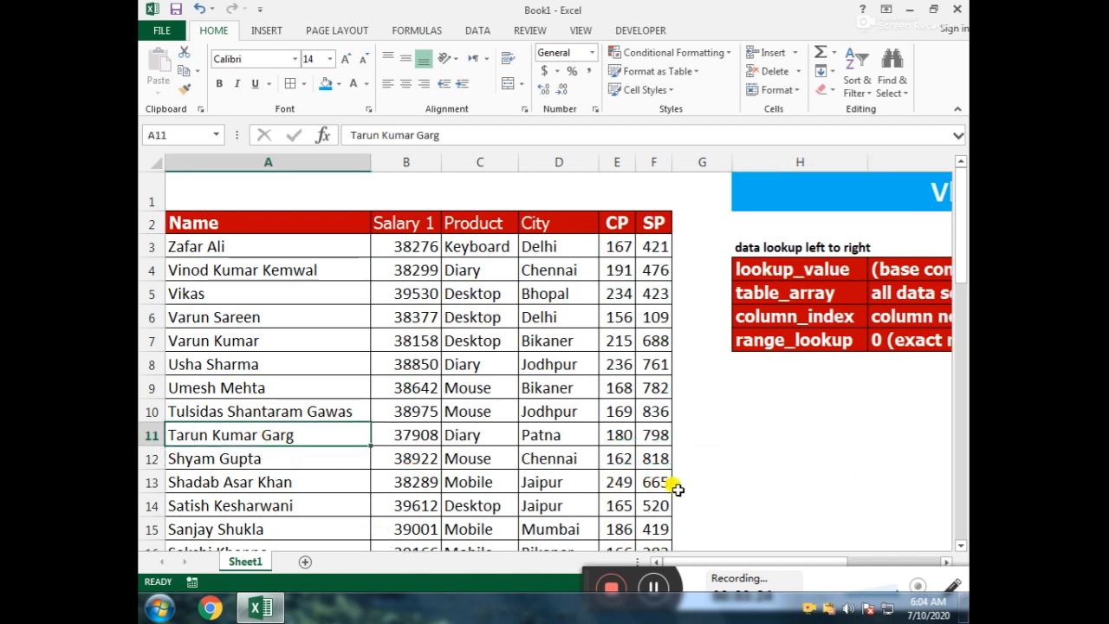
{"action": "key", "text": "ctrl+c"}
{"action": "left_click", "coordinate": [782, 452]}
{"action": "key", "text": "ctrl+v"}
{"action": "key", "text": "ctrl"}
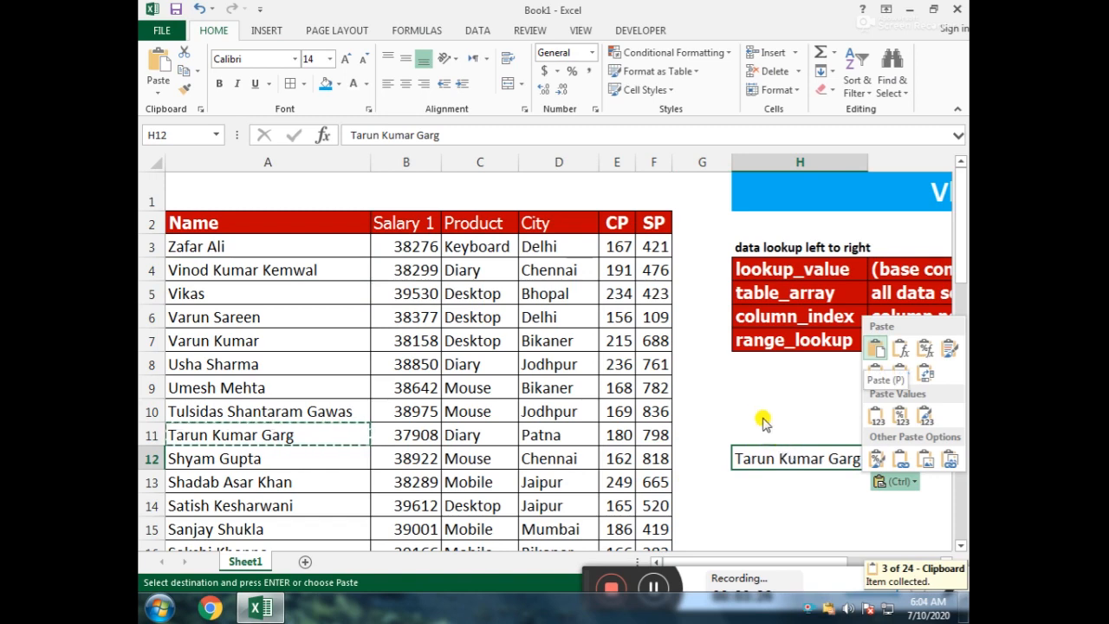
{"action": "key", "text": "Escape"}
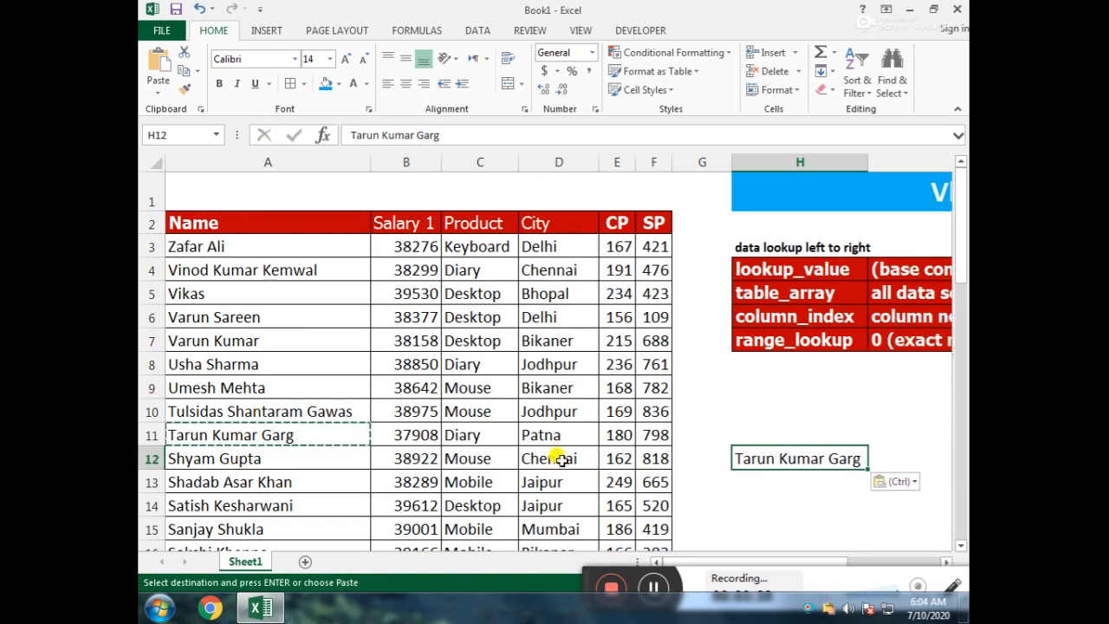
Step: Examine the Name column, the city in row 11 and the block A2:F11 to trace the copied name's record
{"action": "left_click_drag", "start_coordinate": [280, 223], "coordinate": [286, 505]}
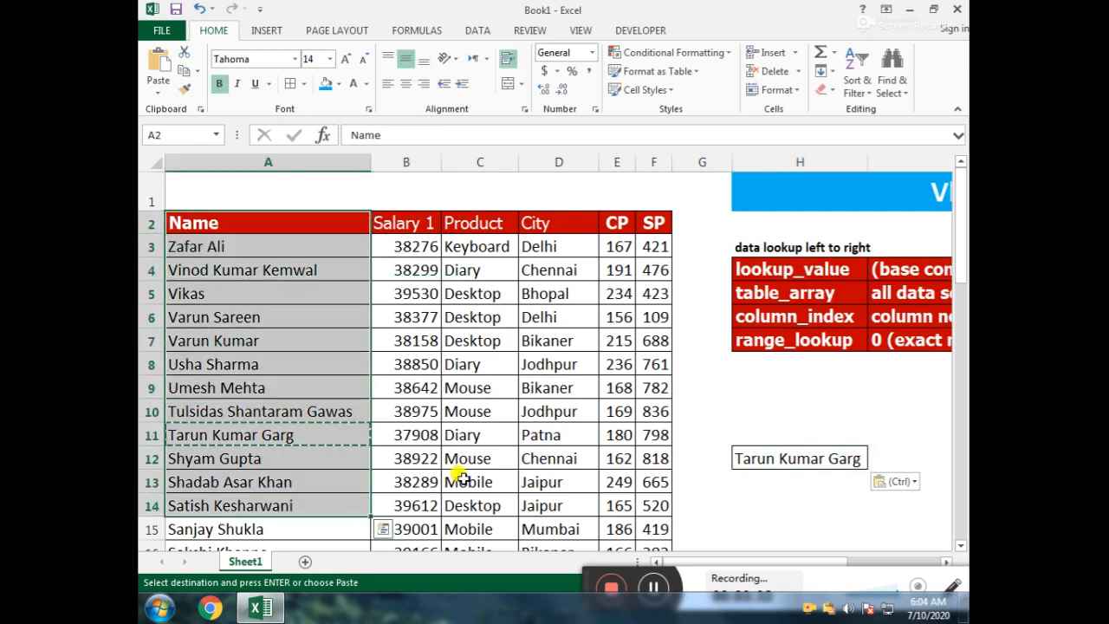
{"action": "left_click", "coordinate": [541, 436]}
{"action": "left_click", "coordinate": [252, 438]}
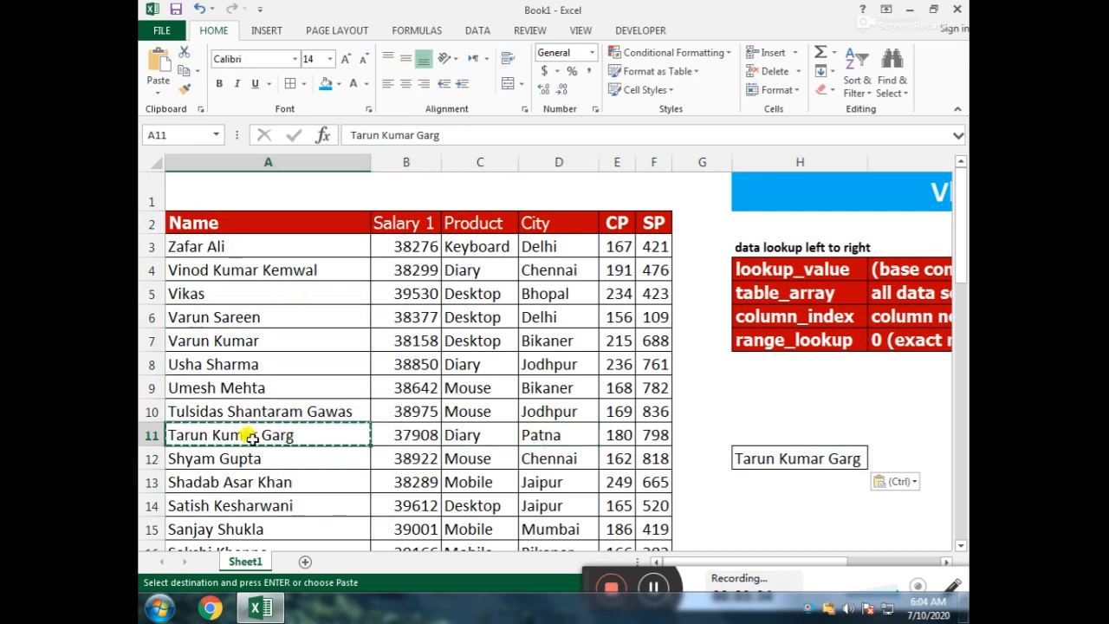
{"action": "left_click", "coordinate": [554, 436]}
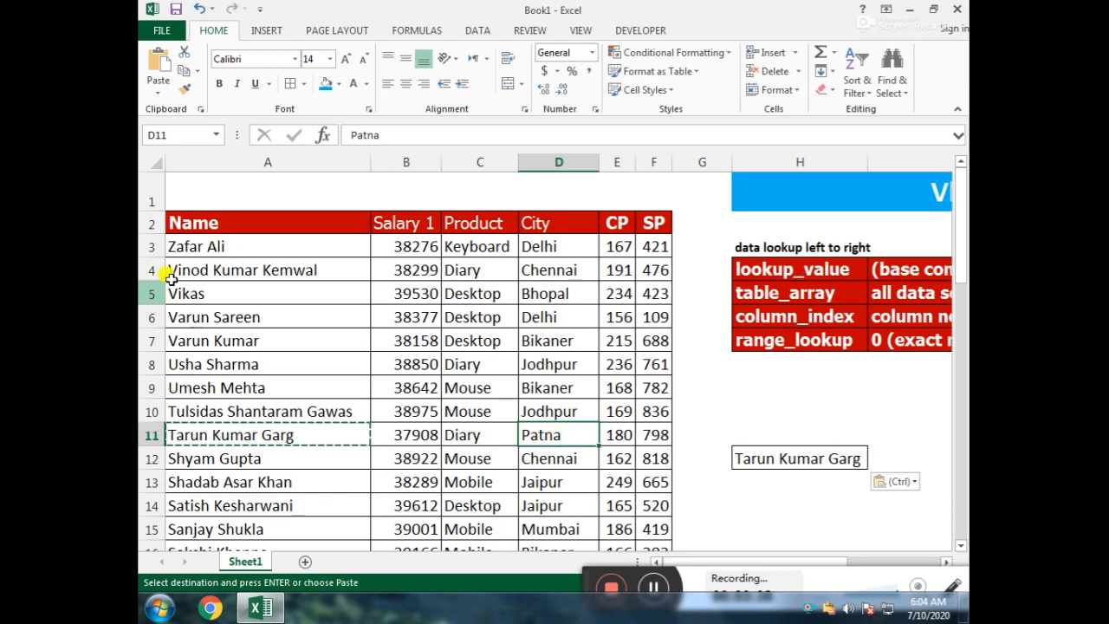
{"action": "left_click_drag", "start_coordinate": [239, 227], "coordinate": [643, 440]}
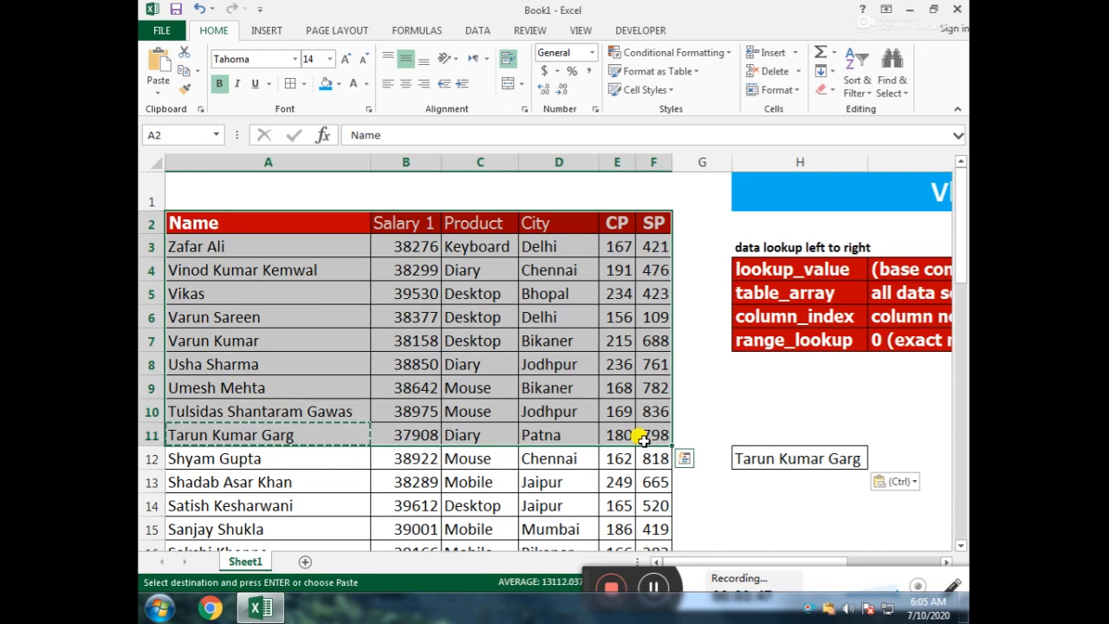
{"action": "key", "text": "Right"}
{"action": "key", "text": "Left"}
{"action": "key", "text": "Down"}
{"action": "key", "text": "Down"}
{"action": "key", "text": "Down"}
{"action": "key", "text": "Down"}
{"action": "key", "text": "Down"}
{"action": "key", "text": "Down"}
{"action": "key", "text": "Down"}
{"action": "key", "text": "Down"}
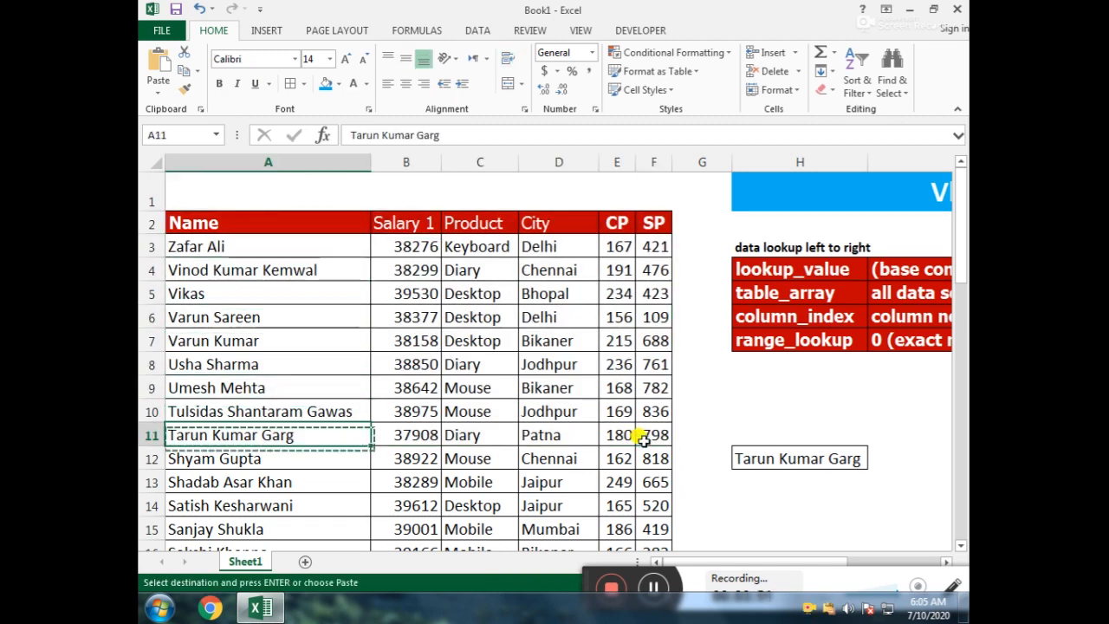
Step: Search the sheet for the copied name with Find and close the search
{"action": "key", "text": "Right"}
{"action": "key", "text": "ctrl+f"}
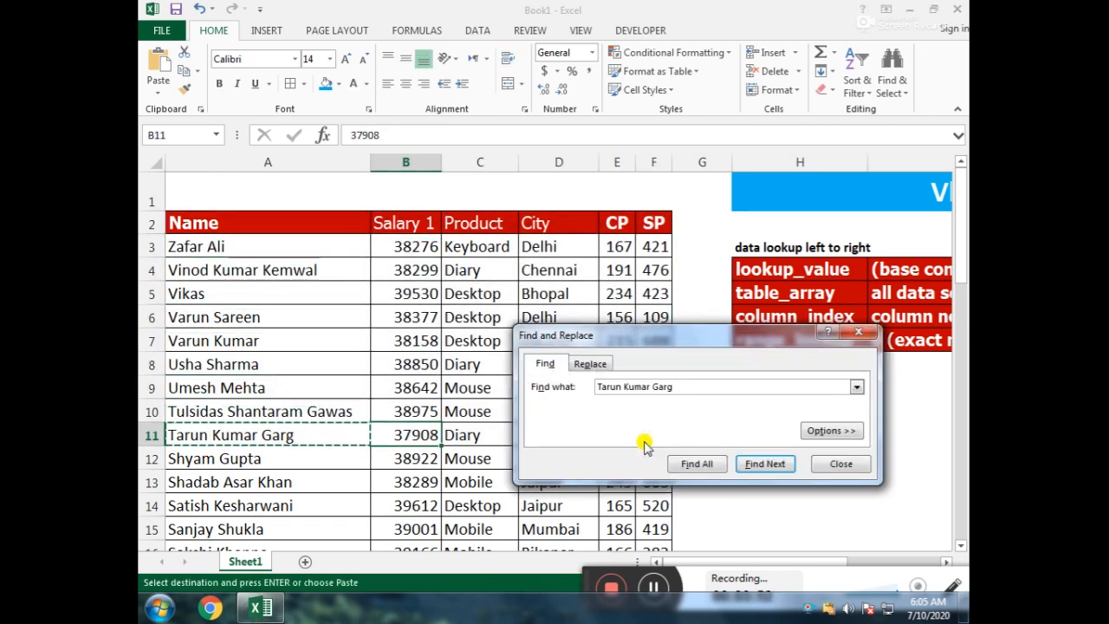
{"action": "key", "text": "Return"}
{"action": "key", "text": "Escape"}
{"action": "key", "text": "Right"}
{"action": "key", "text": "Right"}
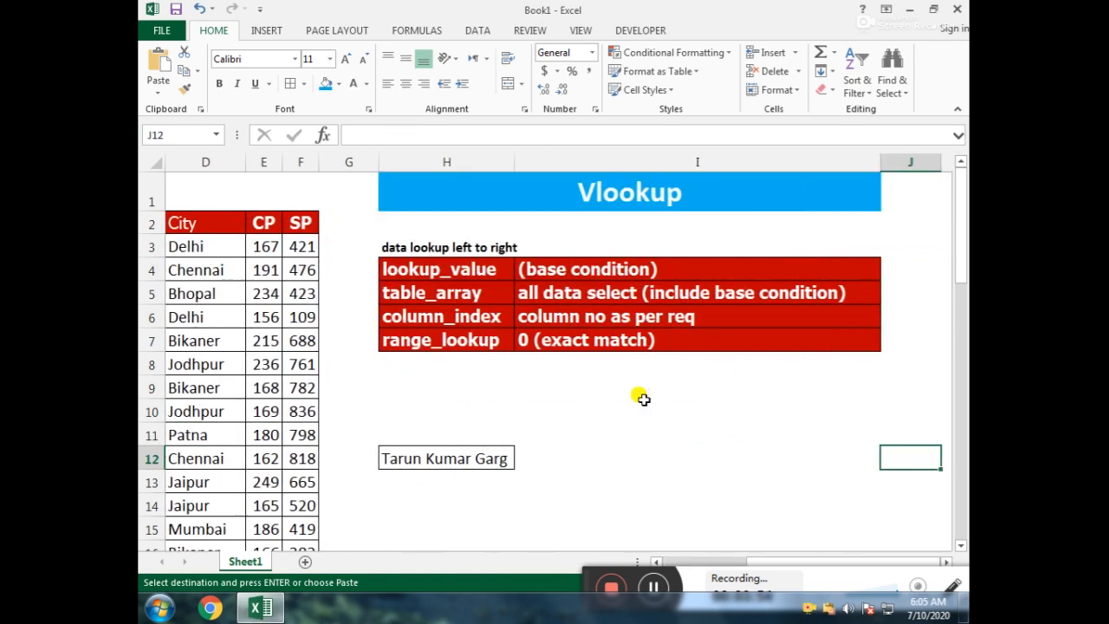
Step: Review row 12 of the data table and select the cells H12:H15 starting at the copied name
{"action": "key", "text": "Left"}
{"action": "key", "text": "Left"}
{"action": "key", "text": "Left"}
{"action": "key", "text": "Left"}
{"action": "key", "text": "Left"}
{"action": "key", "text": "Left"}
{"action": "key", "text": "Left"}
{"action": "key", "text": "Left"}
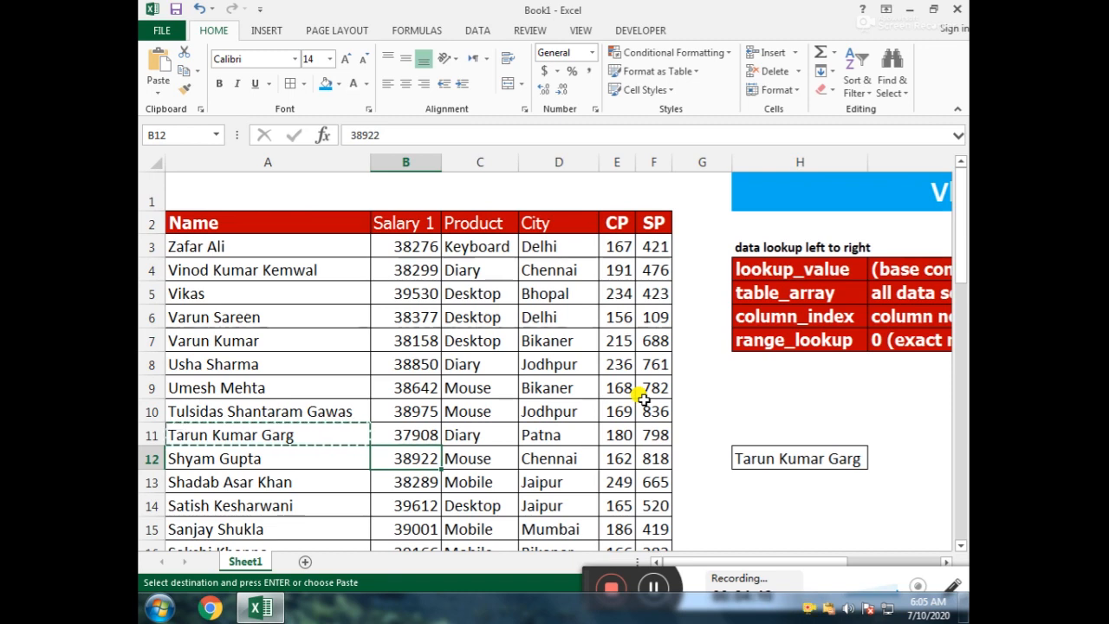
{"action": "key", "text": "Right"}
{"action": "key", "text": "Right"}
{"action": "key", "text": "Right"}
{"action": "key", "text": "Right"}
{"action": "key", "text": "Right"}
{"action": "key", "text": "Right"}
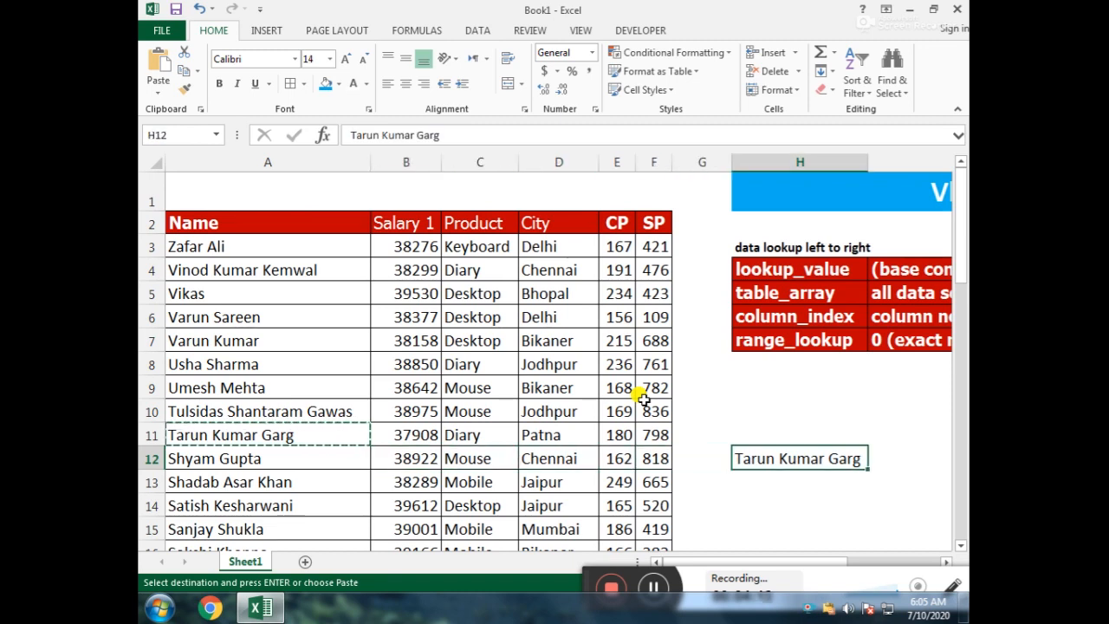
{"action": "key", "text": "shift+Down"}
{"action": "key", "text": "shift+Down"}
{"action": "key", "text": "shift+Down"}
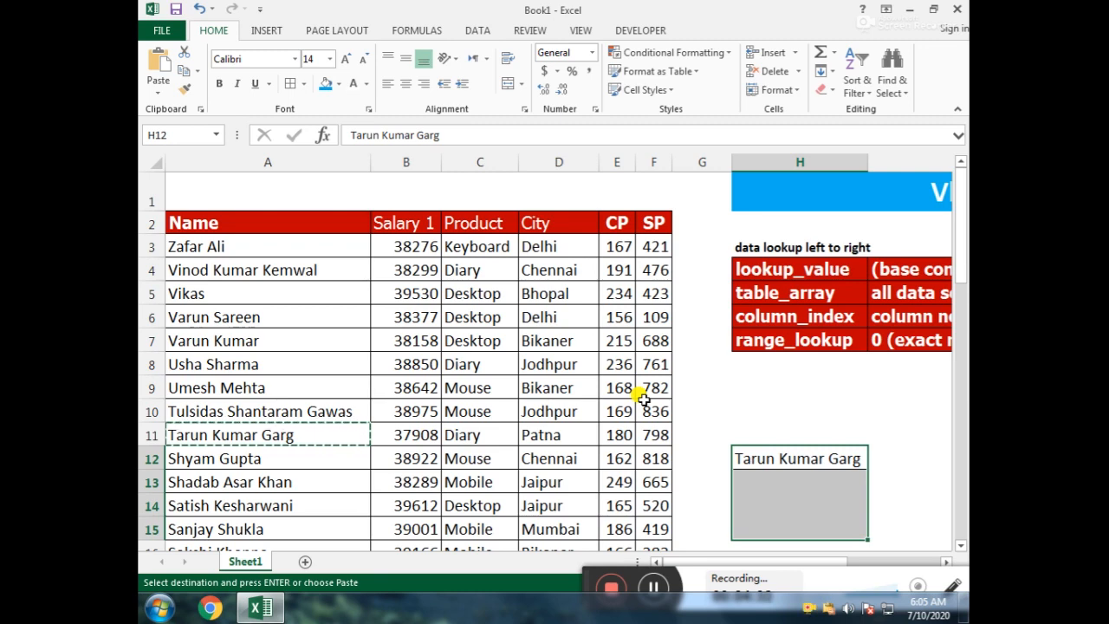
Step: Start a VLOOKUP formula in cell I12 with H12 as the lookup value
{"action": "key", "text": "Right"}
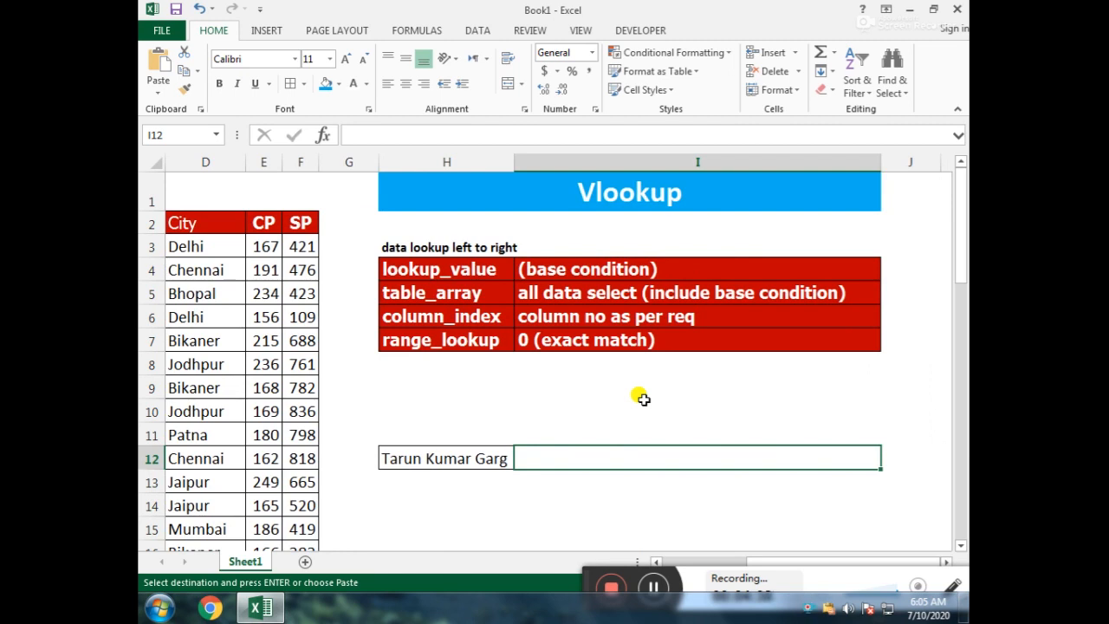
{"action": "type", "text": "=vl"}
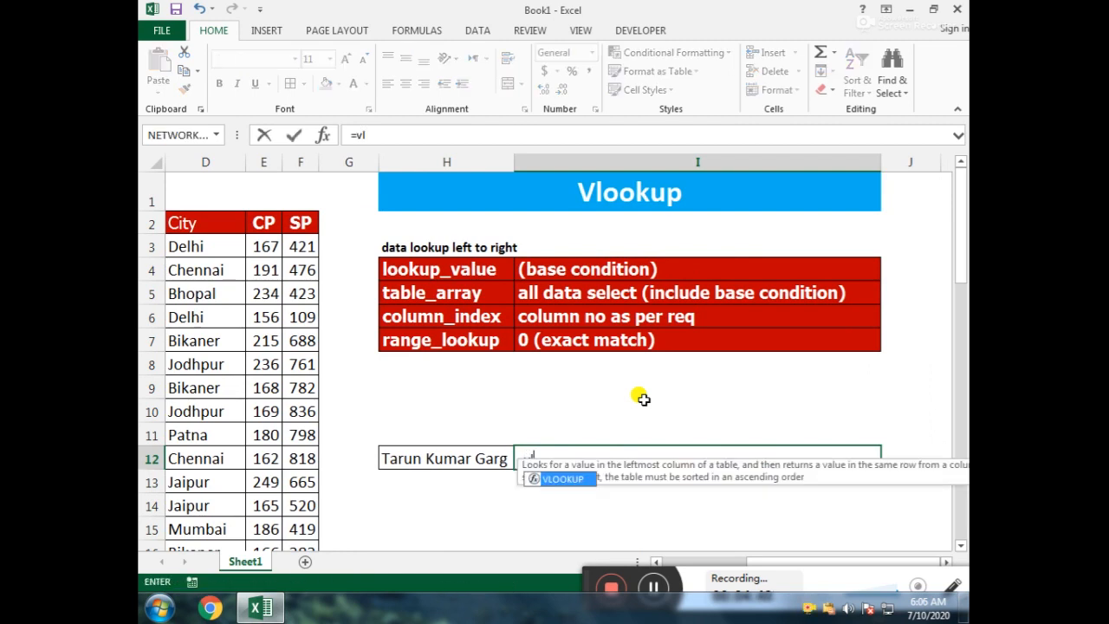
{"action": "key", "text": "Tab"}
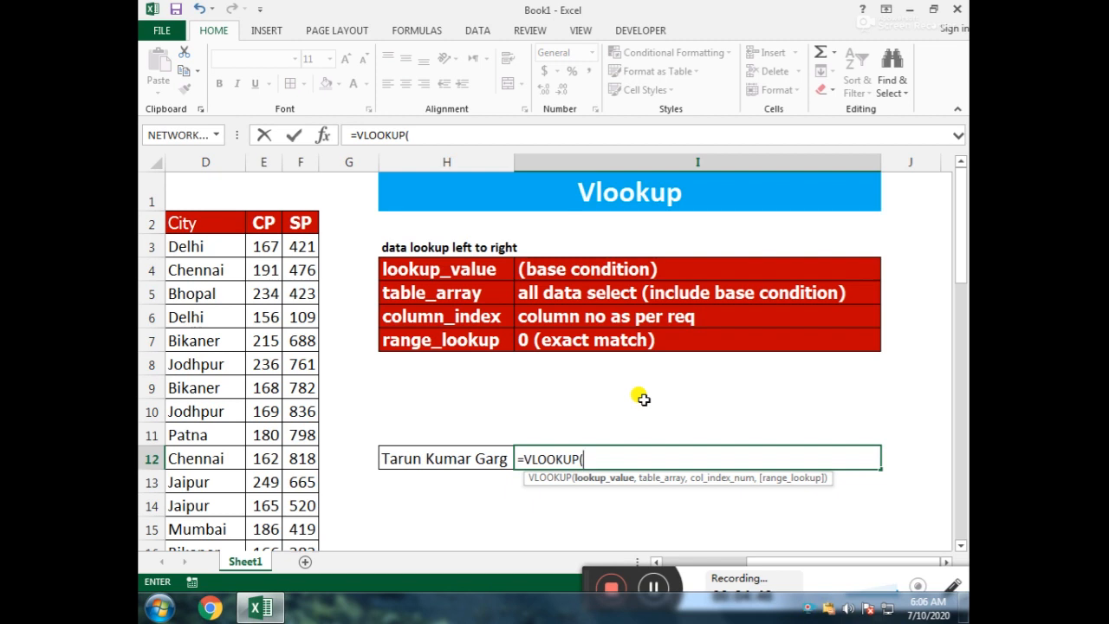
{"action": "left_click", "coordinate": [469, 465]}
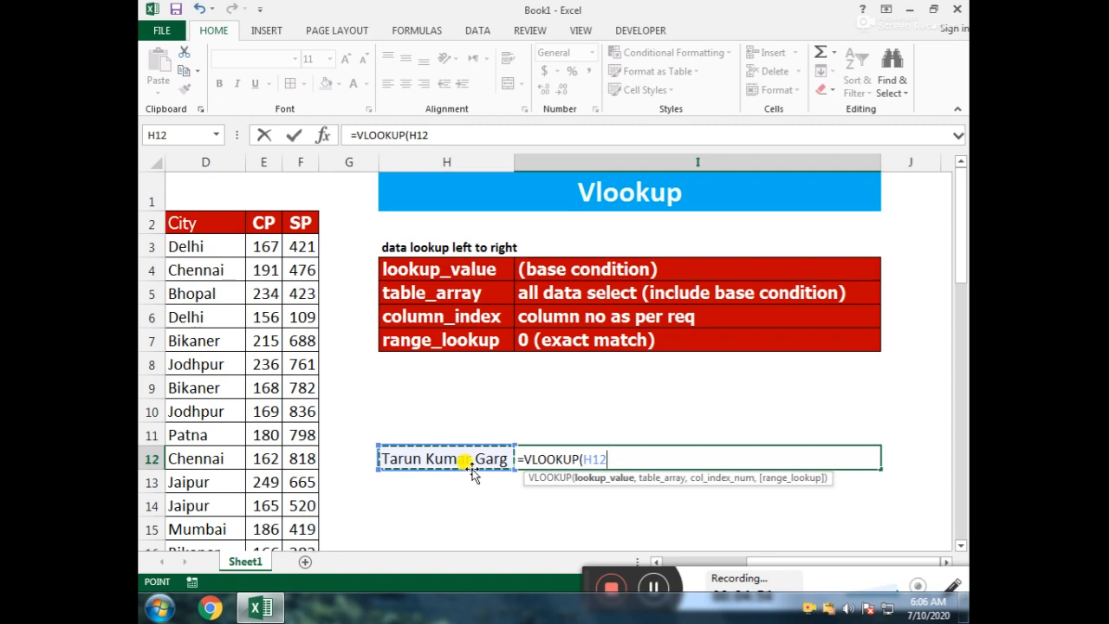
{"action": "type", "text": ","}
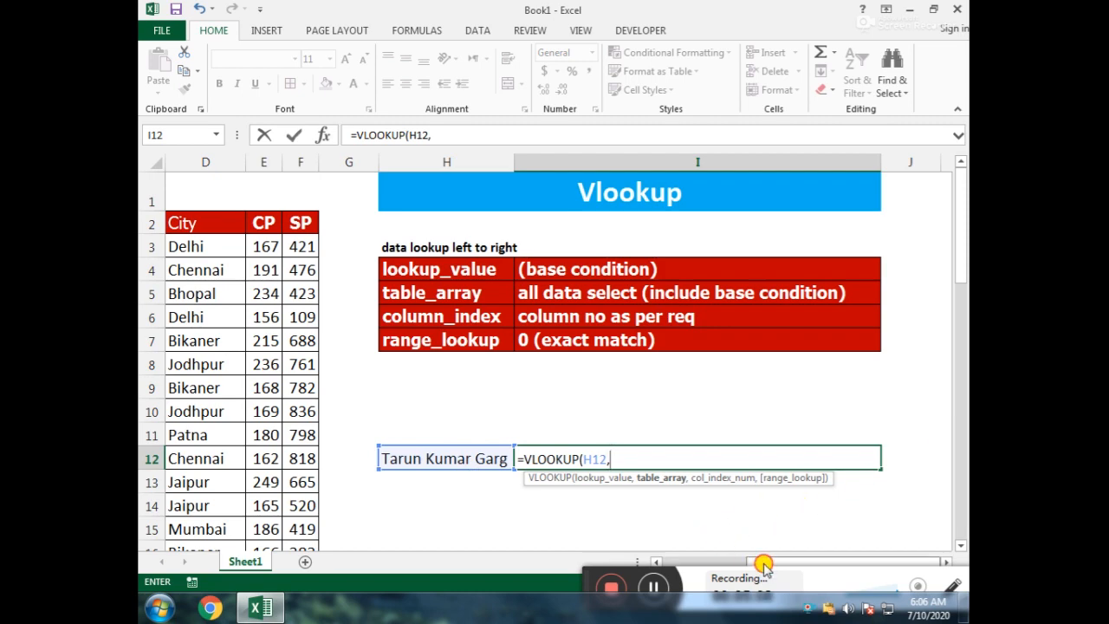
Step: Set the whole columns A:F as the table array of the VLOOKUP formula in I12
{"action": "left_click_drag", "start_coordinate": [764, 565], "coordinate": [680, 563]}
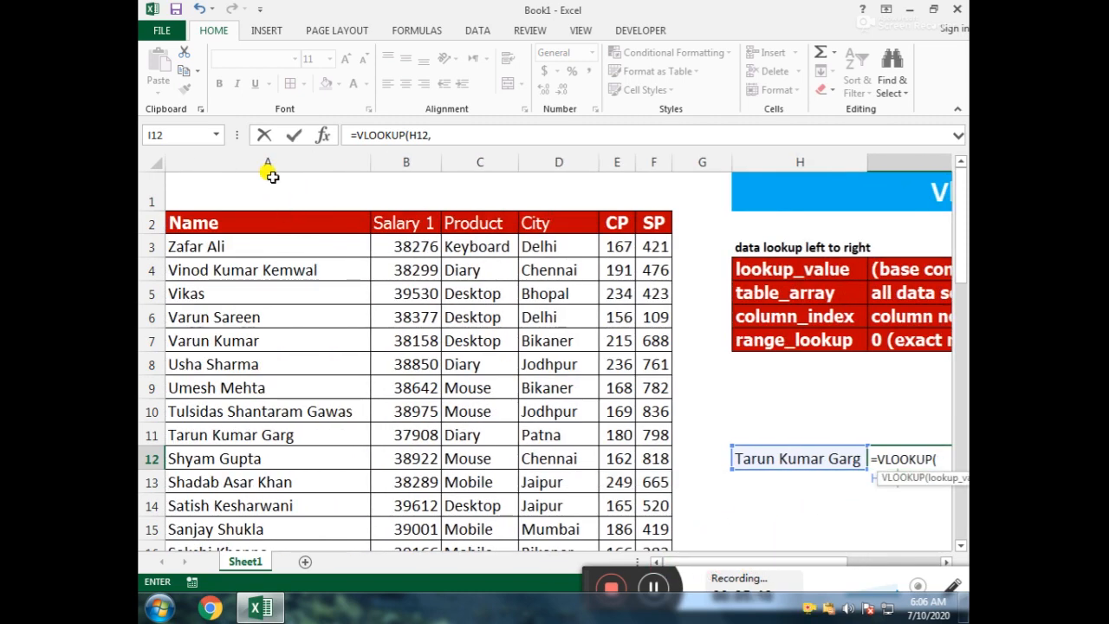
{"action": "left_click_drag", "start_coordinate": [267, 162], "coordinate": [649, 156]}
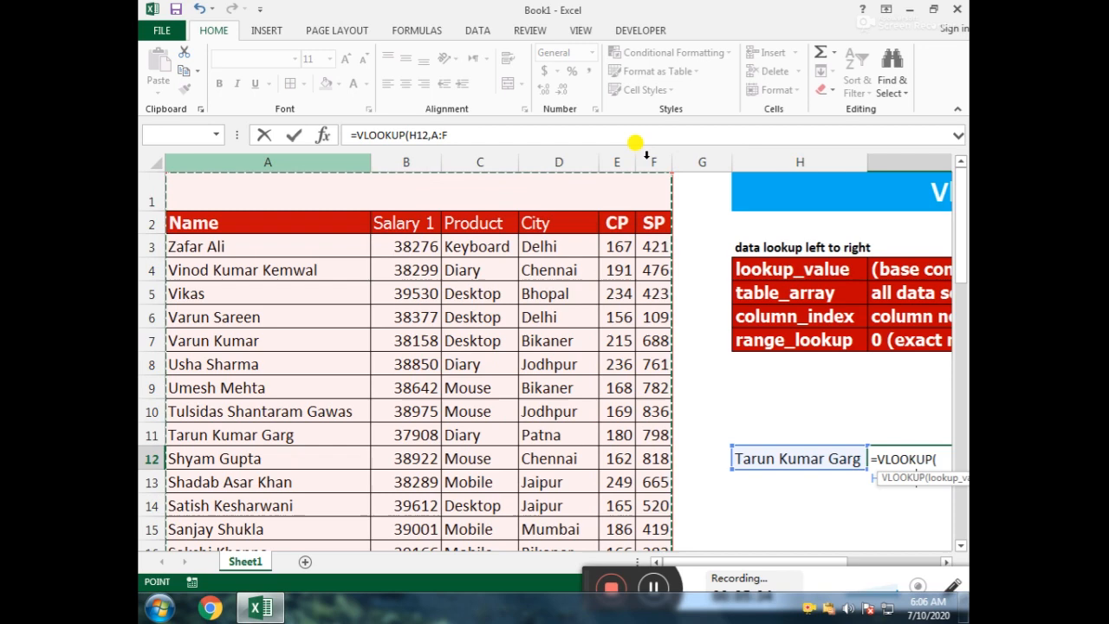
{"action": "left_click", "coordinate": [480, 139]}
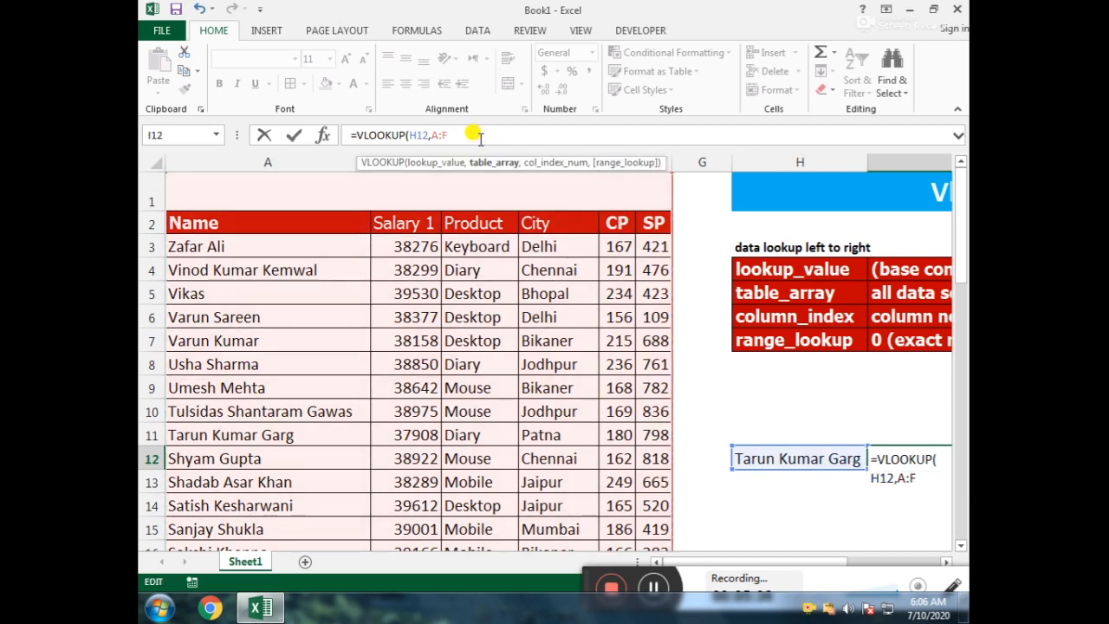
{"action": "type", "text": ","}
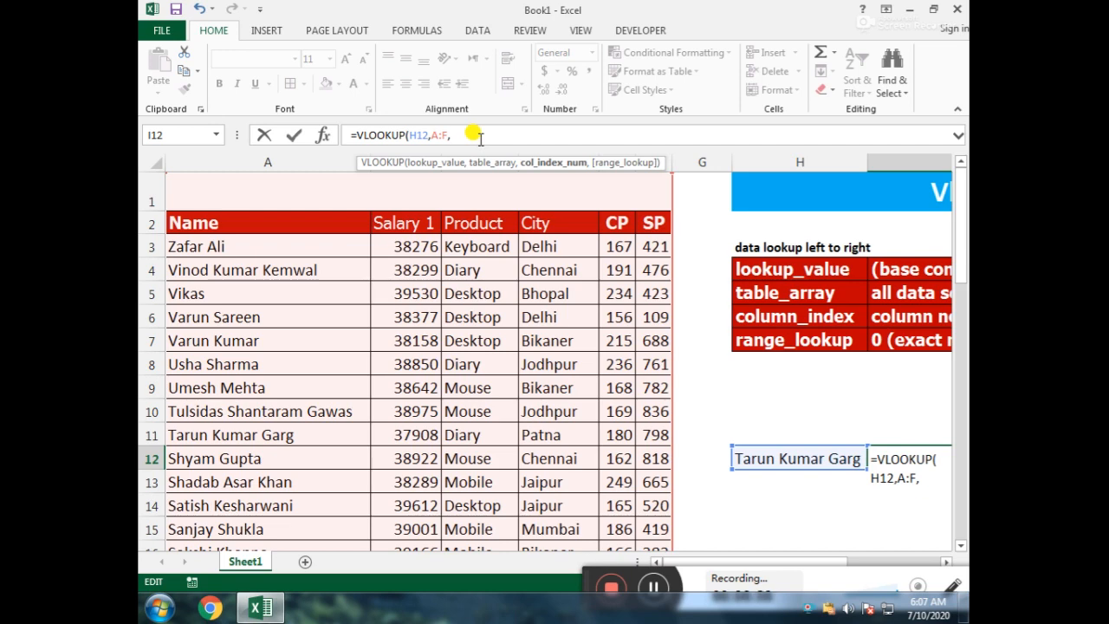
Step: Complete the VLOOKUP formula in I12 with column index 4 and range lookup 0 for an exact match
{"action": "type", "text": "4,"}
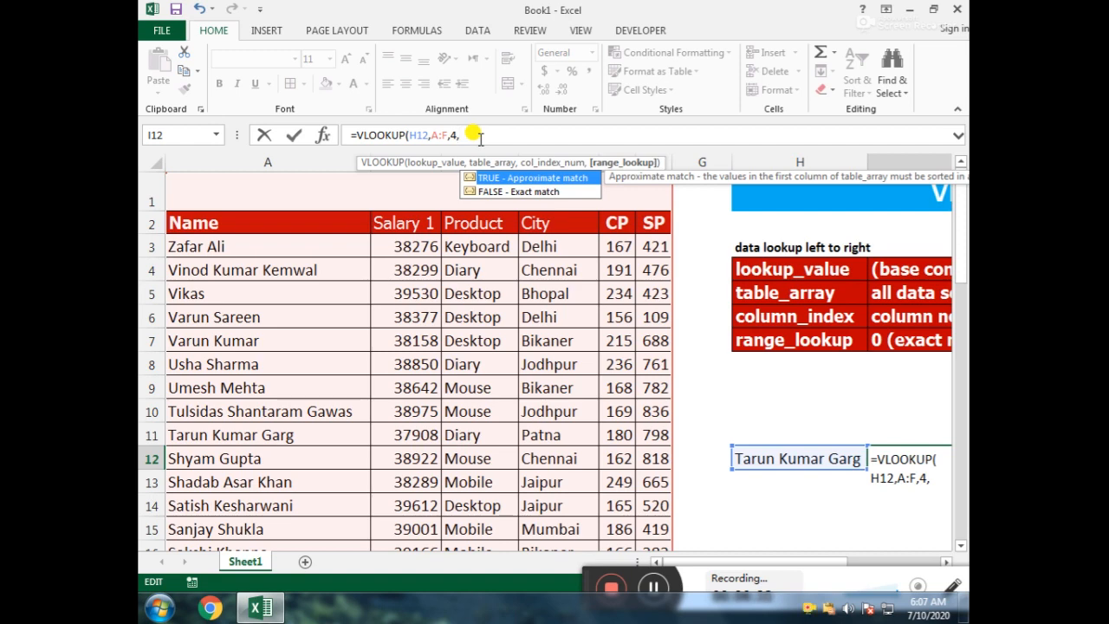
{"action": "type", "text": "0)"}
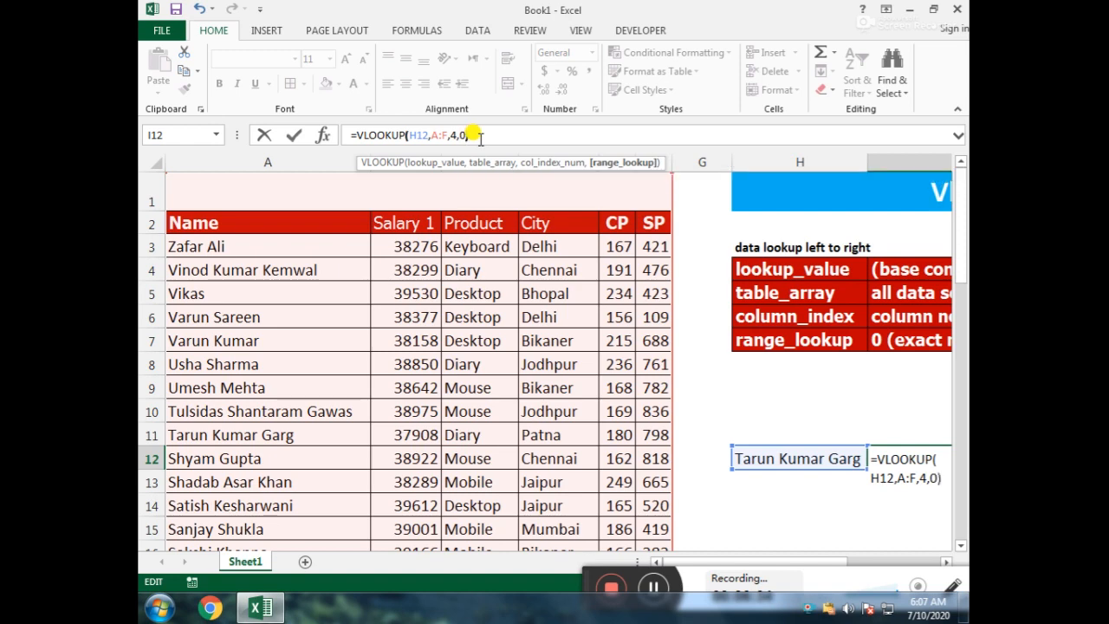
{"action": "key", "text": "Return"}
Step: Copy the name from cell A12 of the data table into cell H12 as the lookup value
{"action": "key", "text": "Up"}
{"action": "key", "text": "Left"}
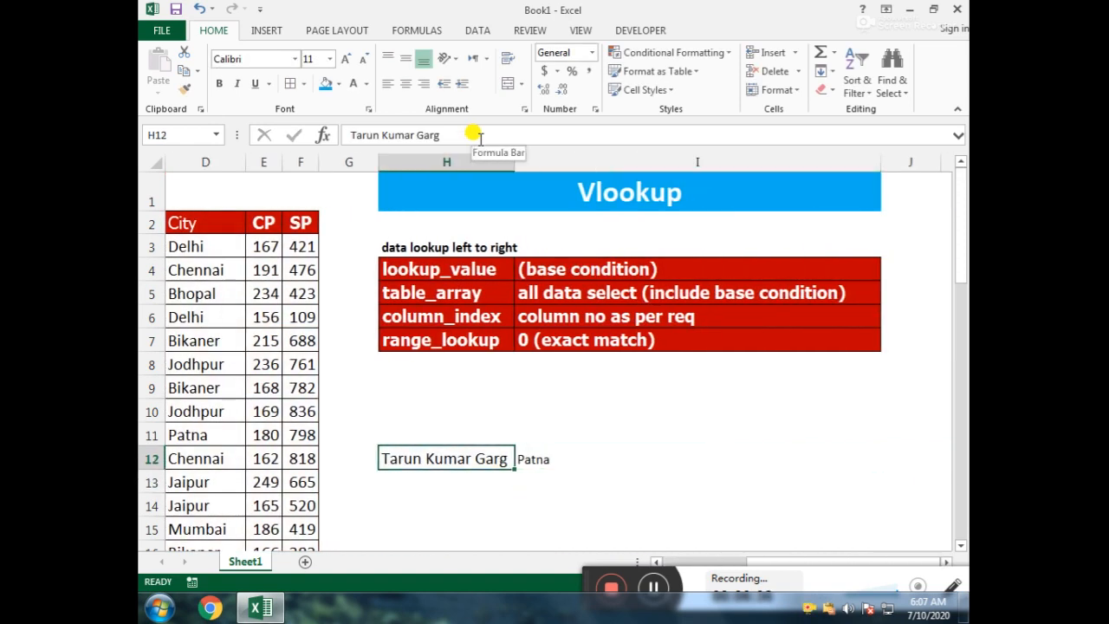
{"action": "key", "text": "Left"}
{"action": "key", "text": "Left"}
{"action": "key", "text": "Left"}
{"action": "key", "text": "Left"}
{"action": "key", "text": "Left"}
{"action": "key", "text": "Left"}
{"action": "key", "text": "Left"}
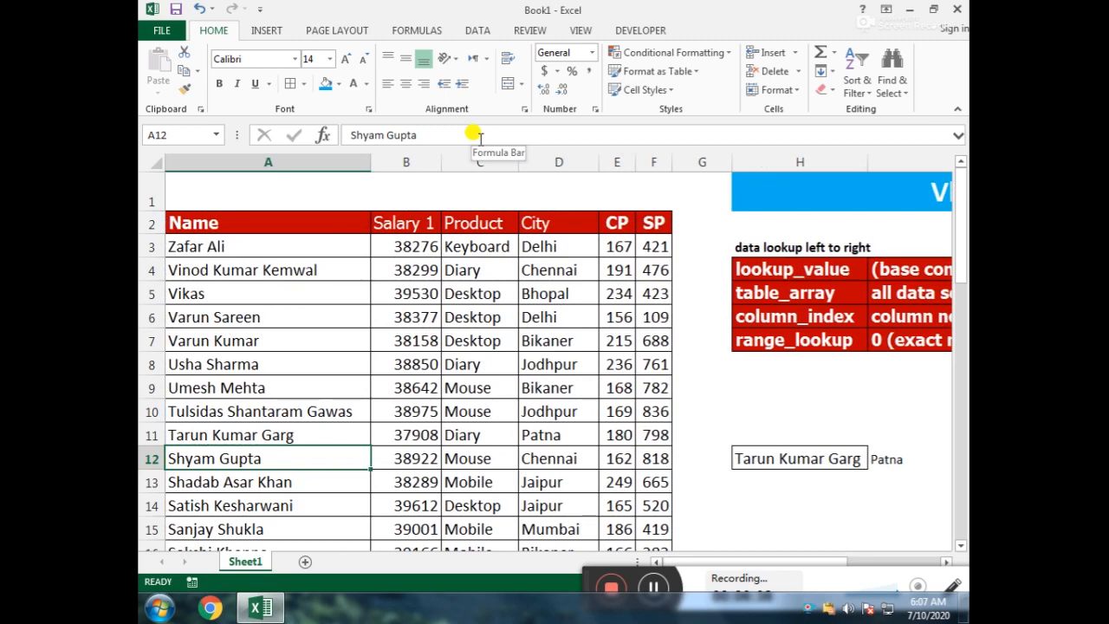
{"action": "key", "text": "ctrl+c"}
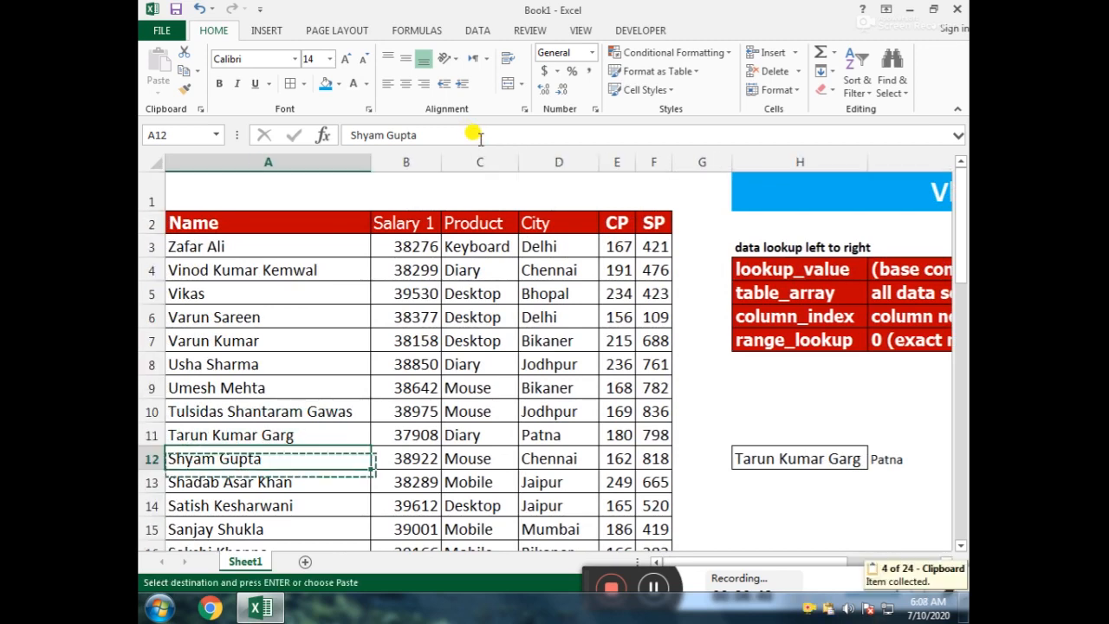
{"action": "key", "text": "Right"}
{"action": "key", "text": "Right"}
{"action": "key", "text": "Right"}
{"action": "key", "text": "Right"}
Step: Compare the VLOOKUP result in I12 with the matching record in row 12 of the data table
{"action": "key", "text": "Right"}
{"action": "key", "text": "Right"}
{"action": "key", "text": "Right"}
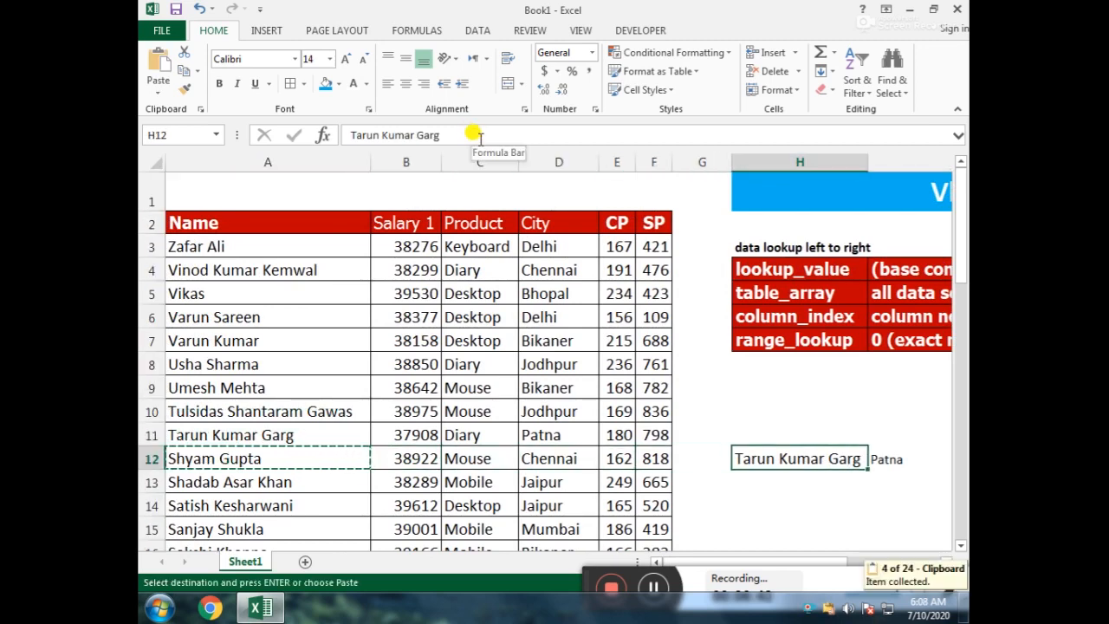
{"action": "key", "text": "ctrl+v"}
{"action": "key", "text": "Right"}
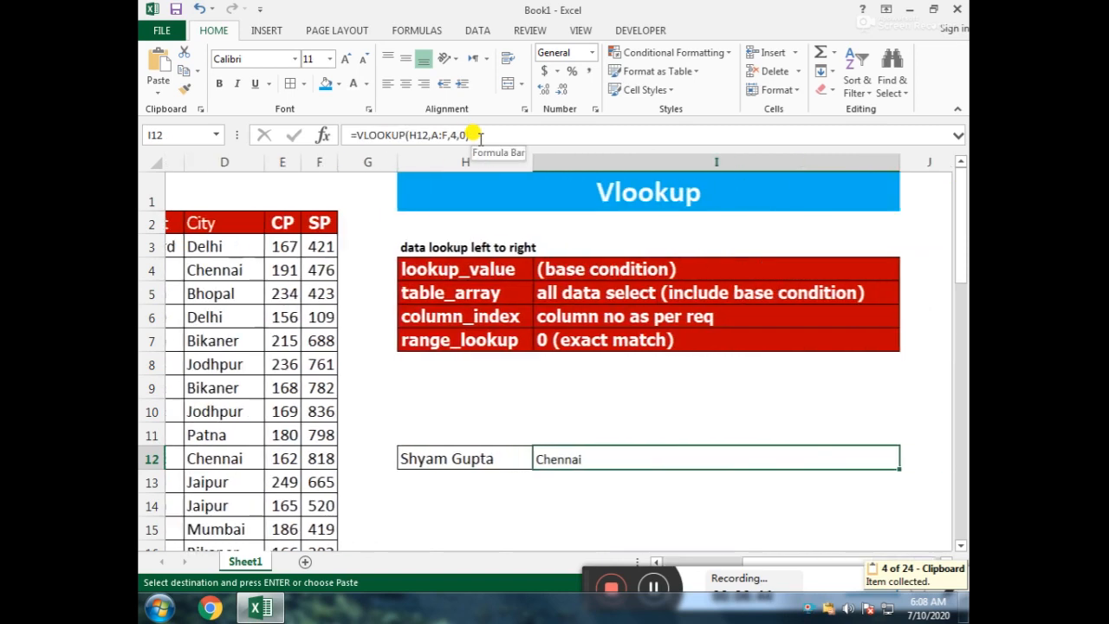
{"action": "key", "text": "Left"}
{"action": "key", "text": "Left"}
{"action": "key", "text": "Left"}
{"action": "key", "text": "Left"}
{"action": "key", "text": "Left"}
{"action": "key", "text": "Left"}
{"action": "key", "text": "Left"}
{"action": "key", "text": "Left"}
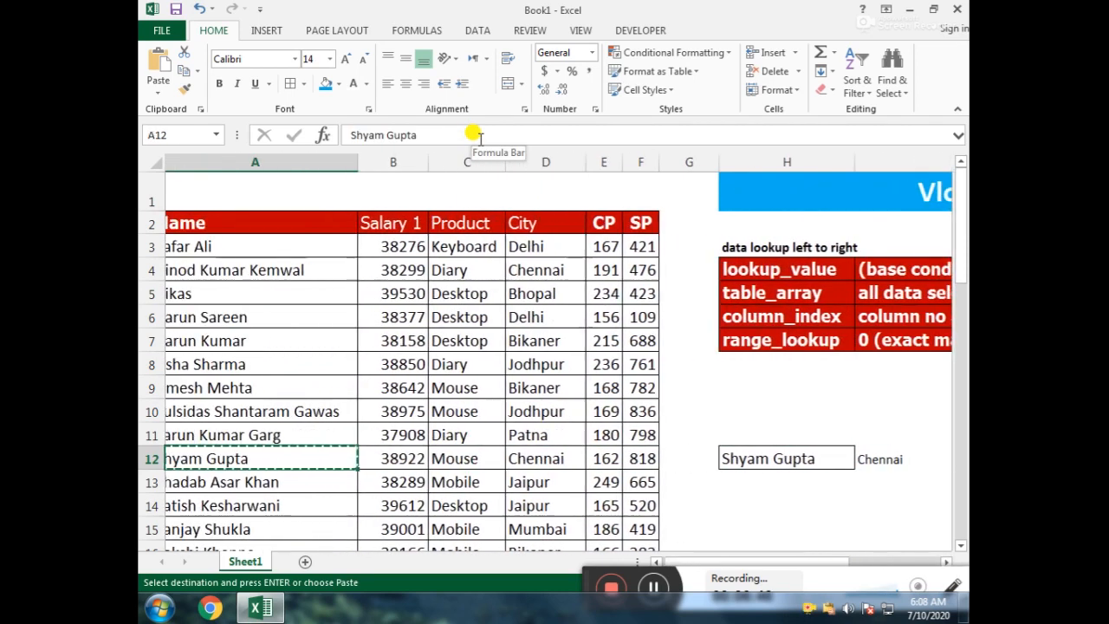
{"action": "key", "text": "Right"}
{"action": "key", "text": "Right"}
{"action": "key", "text": "Right"}
{"action": "key", "text": "Right"}
{"action": "key", "text": "Right"}
{"action": "key", "text": "Right"}
{"action": "key", "text": "Right"}
{"action": "key", "text": "Right"}
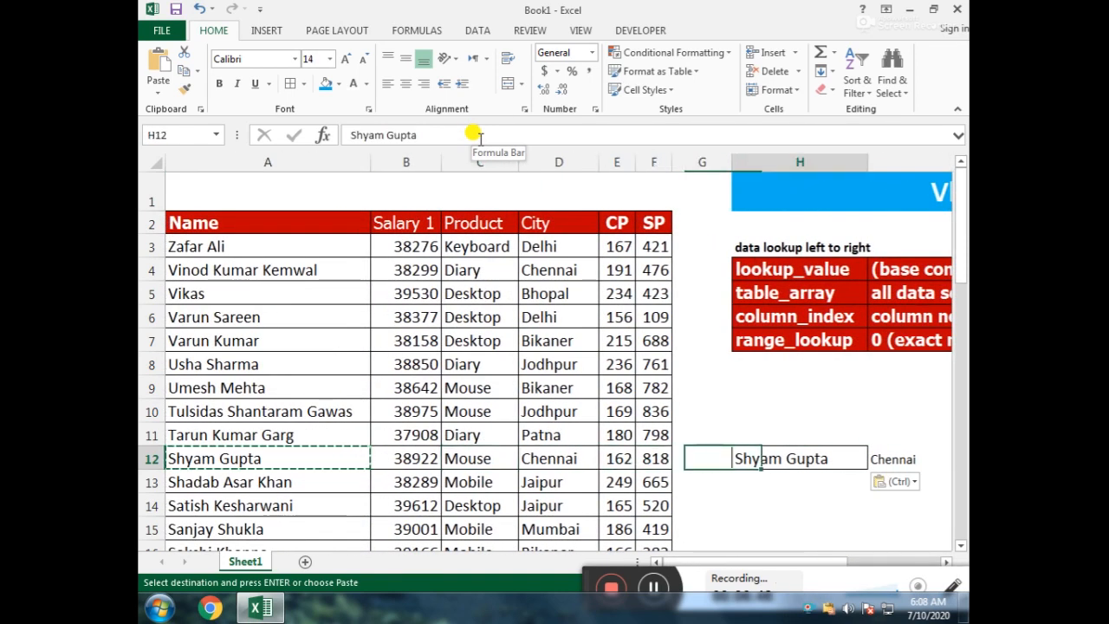
Step: Set the column index in the VLOOKUP formula in I12 to 5
{"action": "key", "text": "F2"}
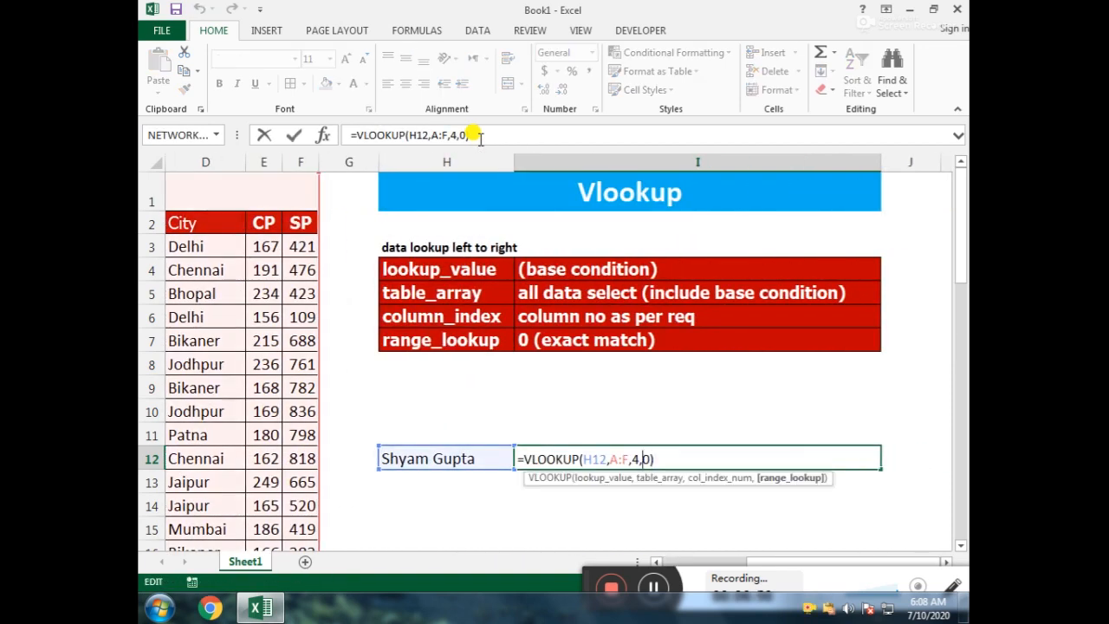
{"action": "key", "text": "Left"}
{"action": "key", "text": "Left"}
{"action": "key", "text": "Left"}
{"action": "key", "text": "Left"}
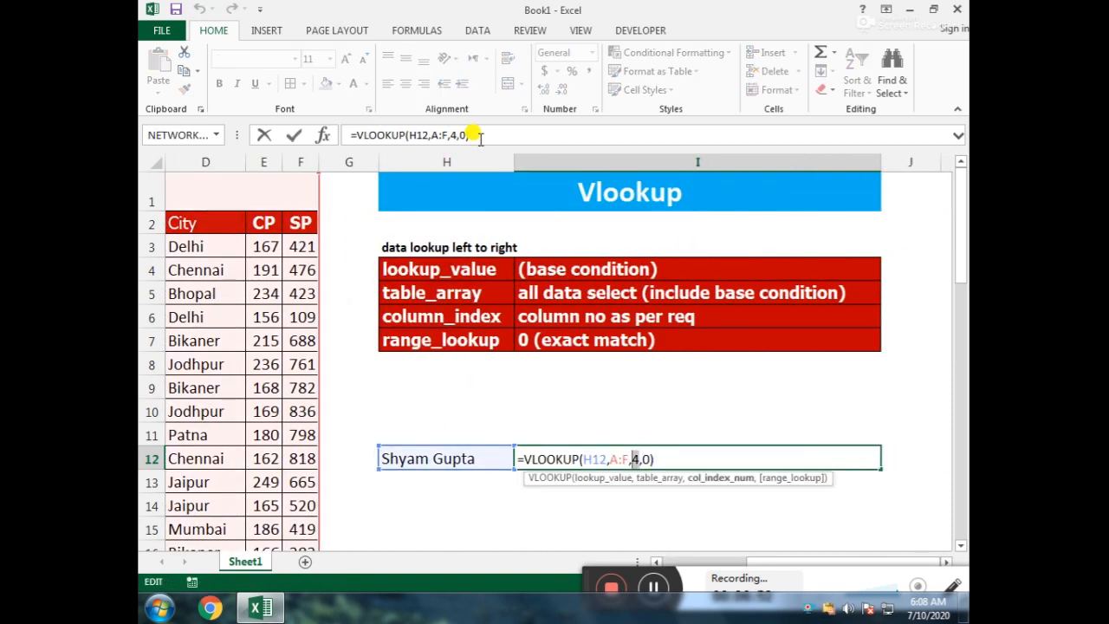
{"action": "key", "text": "Delete"}
{"action": "type", "text": "5"}
{"action": "key", "text": "Return"}
Step: Check the updated result in I12 against the CP value in row 12 of the data table
{"action": "key", "text": "Up"}
{"action": "key", "text": "Left"}
{"action": "key", "text": "Left"}
{"action": "key", "text": "Left"}
{"action": "key", "text": "Left"}
{"action": "key", "text": "Left"}
{"action": "key", "text": "Left"}
{"action": "key", "text": "Left"}
{"action": "key", "text": "Left"}
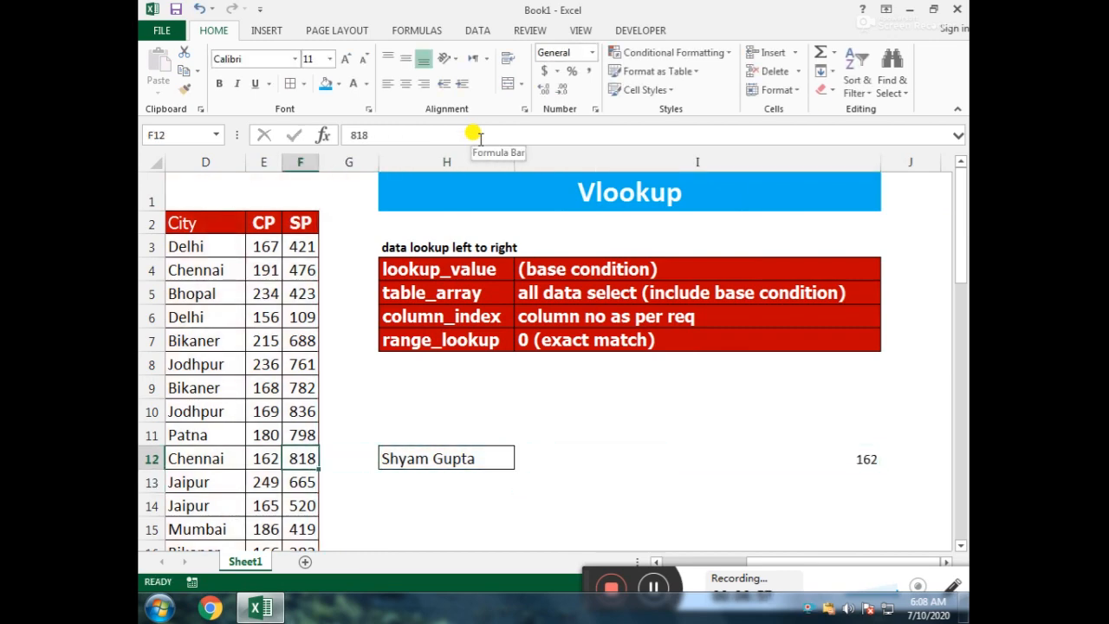
{"action": "key", "text": "Right"}
{"action": "key", "text": "Right"}
{"action": "key", "text": "Right"}
{"action": "key", "text": "Right"}
{"action": "key", "text": "Right"}
{"action": "key", "text": "Right"}
{"action": "key", "text": "Right"}
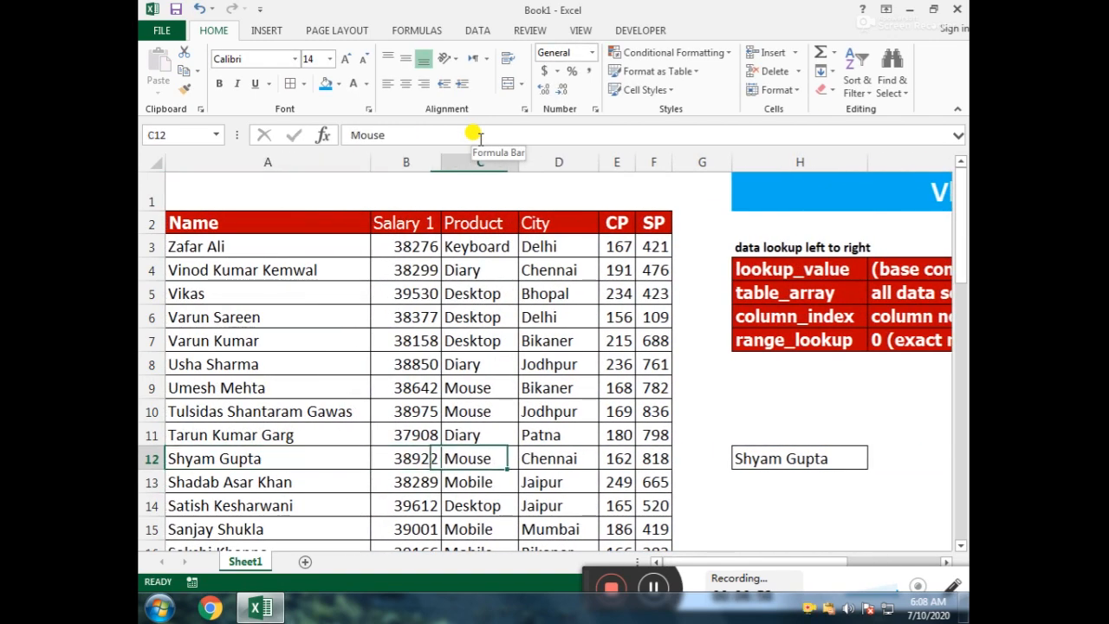
{"action": "key", "text": "Right"}
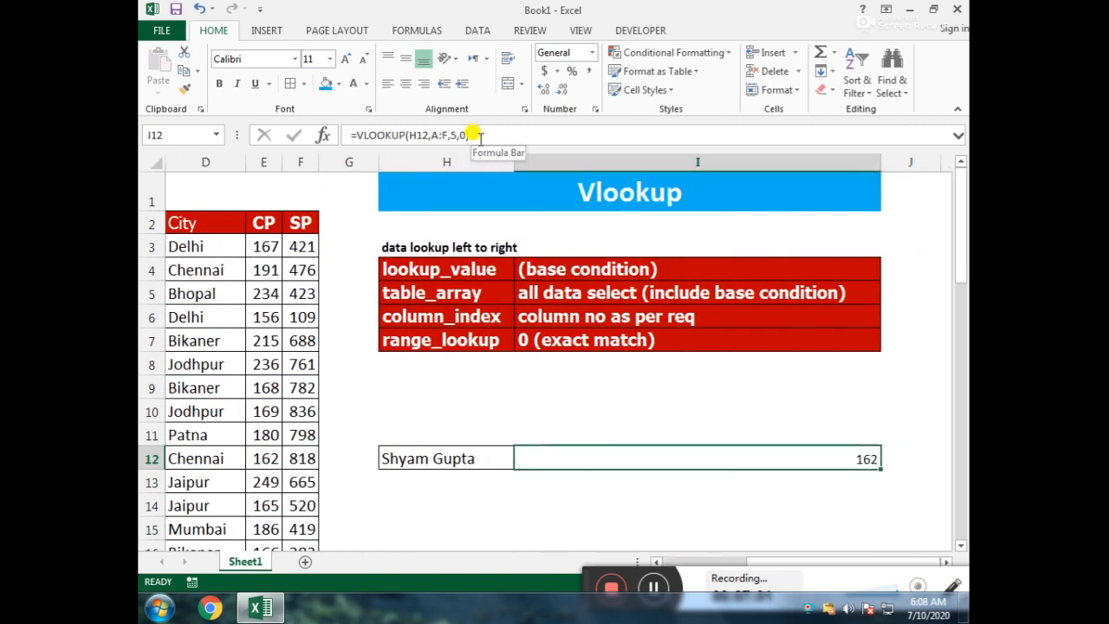
Step: Apply all borders to the result cell I12
{"action": "key", "text": "alt+h"}
{"action": "key", "text": "b"}
{"action": "key", "text": "a"}
{"action": "key", "text": "Down"}
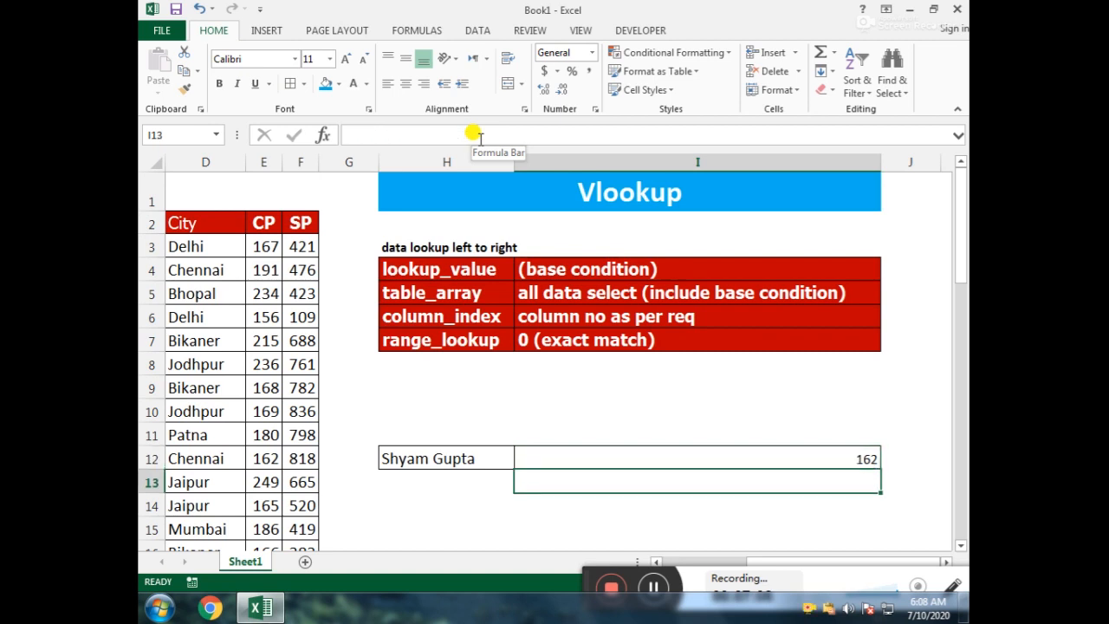
Step: Start a second VLOOKUP formula in cell I13 with H12 as the lookup value
{"action": "type", "text": "=vl"}
{"action": "key", "text": "Tab"}
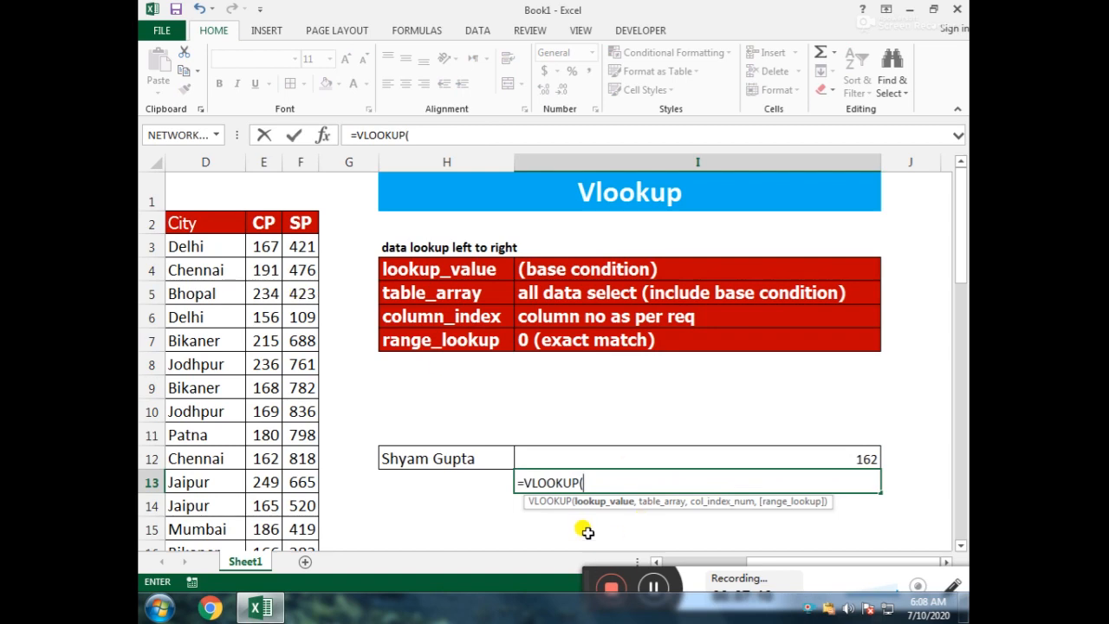
{"action": "left_click", "coordinate": [442, 456]}
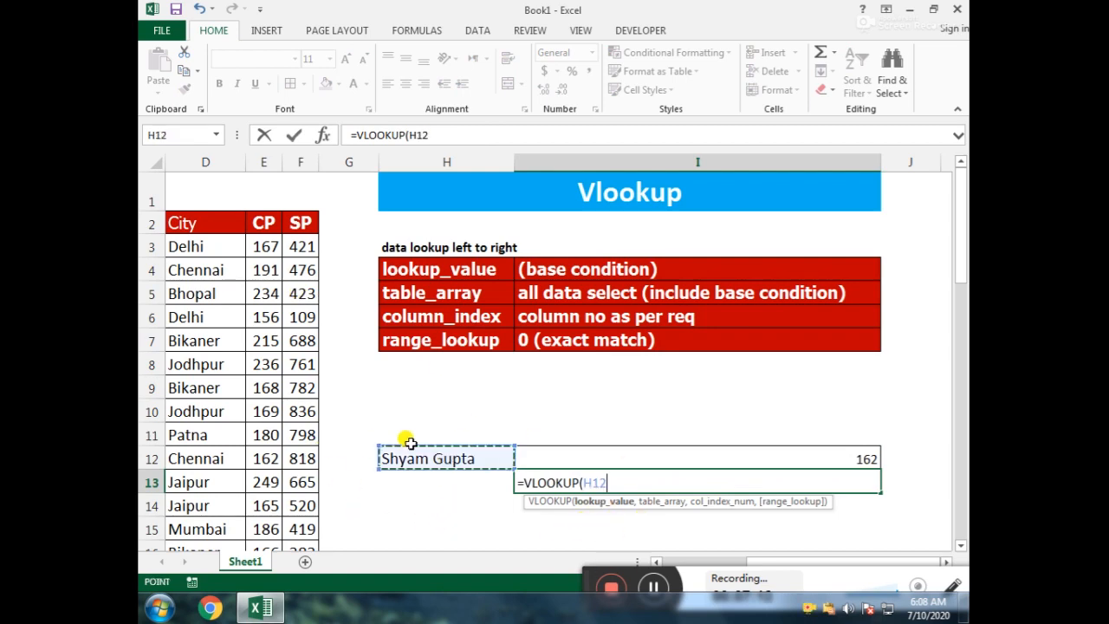
{"action": "type", "text": ","}
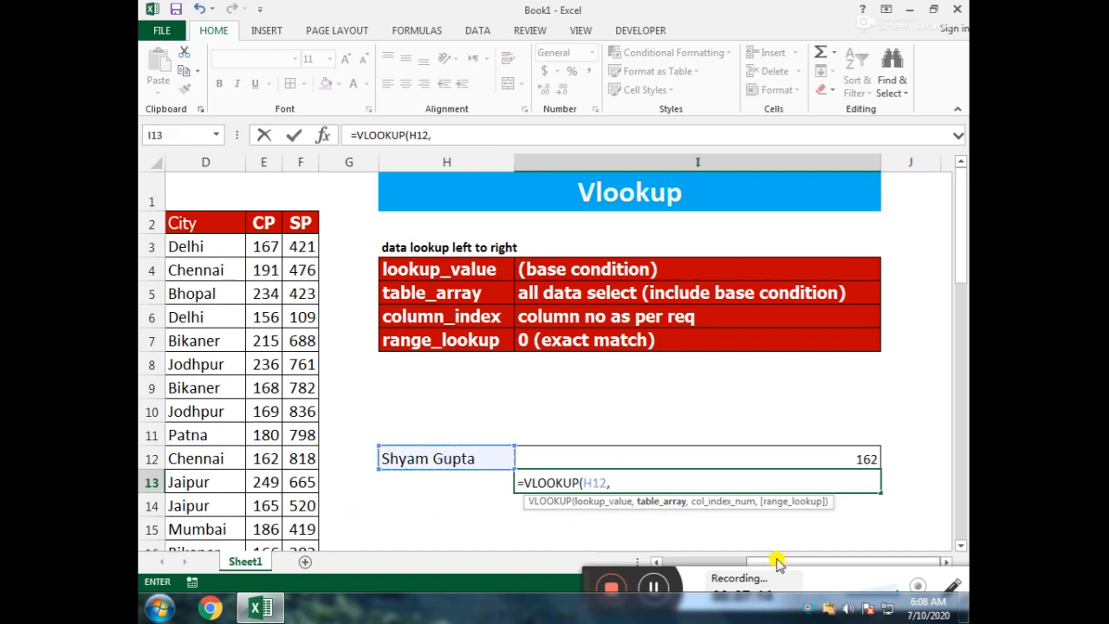
Step: Set columns B:F, leaving out the Name column, as the table array of the formula in I13
{"action": "scroll", "coordinate": [355, 485], "scroll_direction": "left", "scroll_amount": 5}
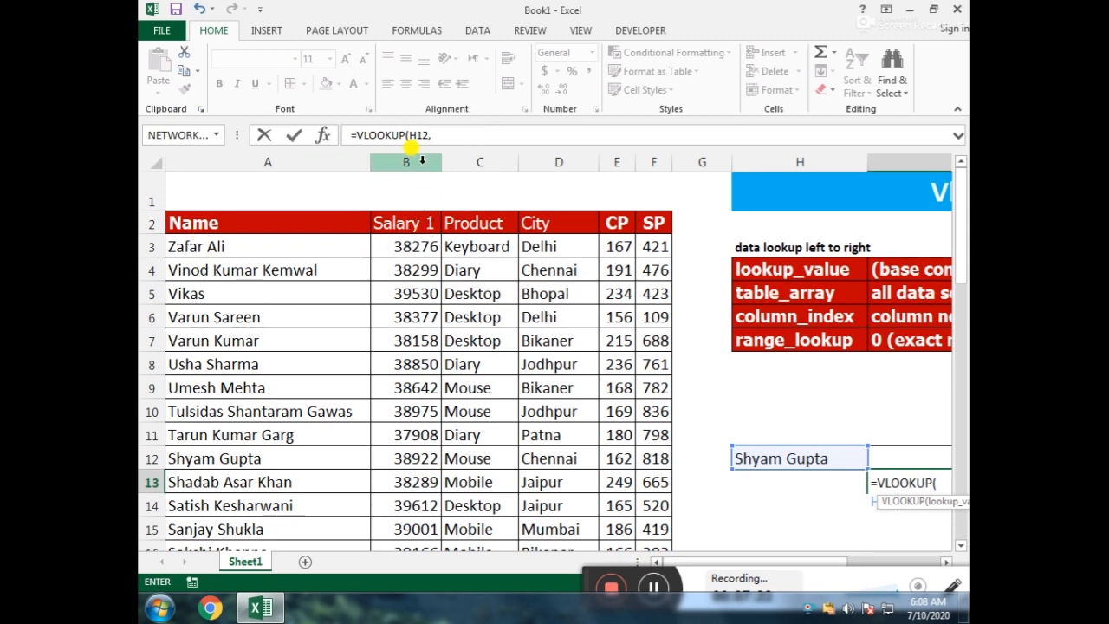
{"action": "left_click_drag", "start_coordinate": [417, 157], "coordinate": [650, 145]}
{"action": "left_click", "coordinate": [476, 129]}
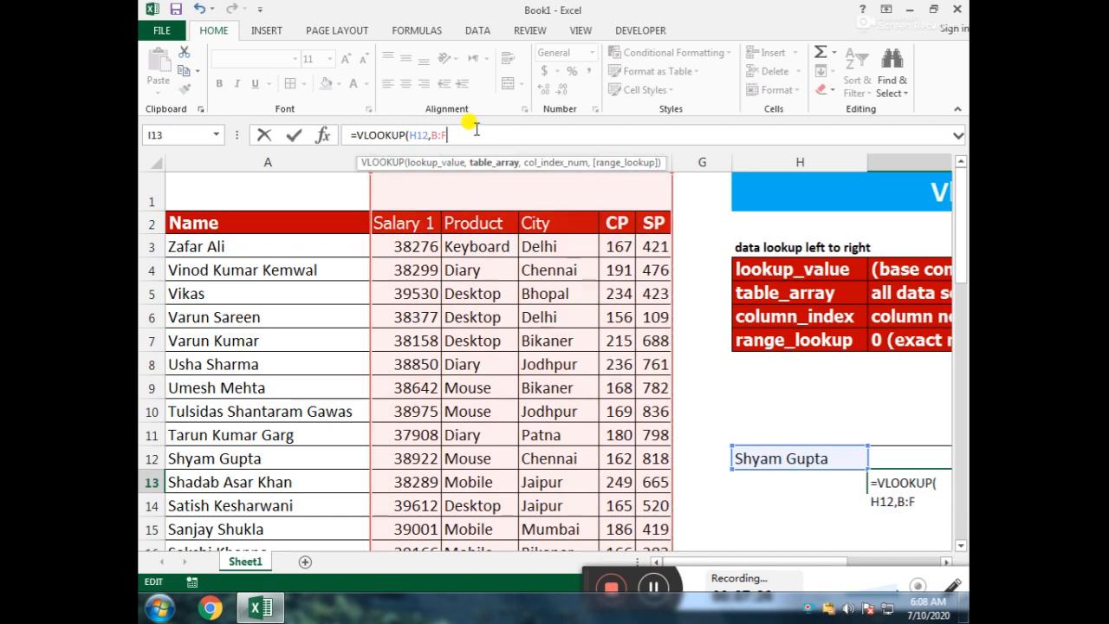
{"action": "type", "text": ","}
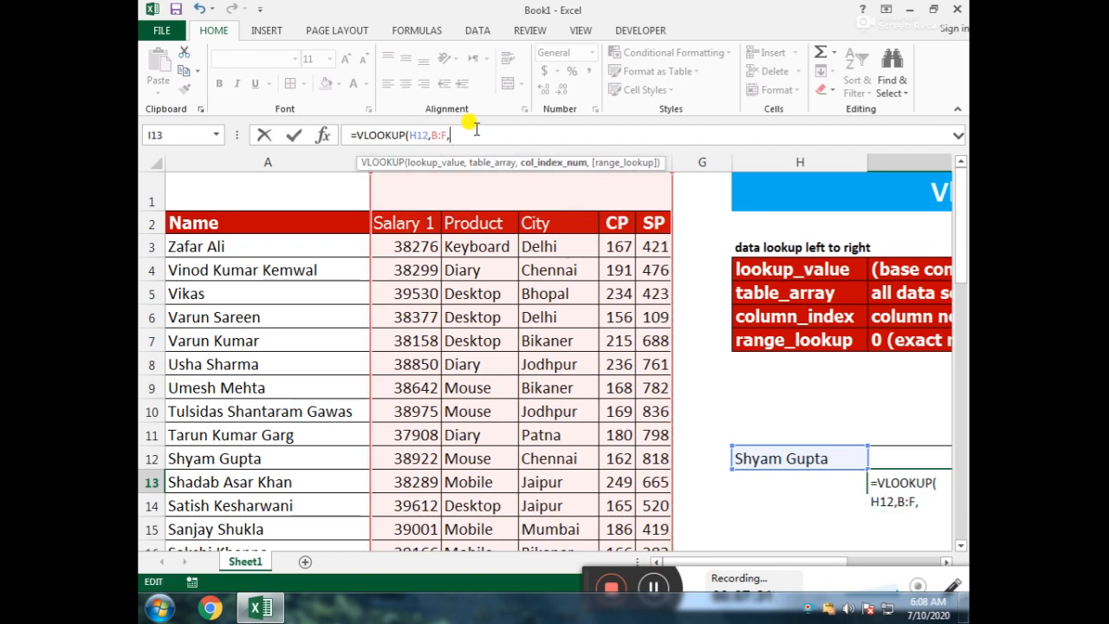
{"action": "type", "text": "3"}
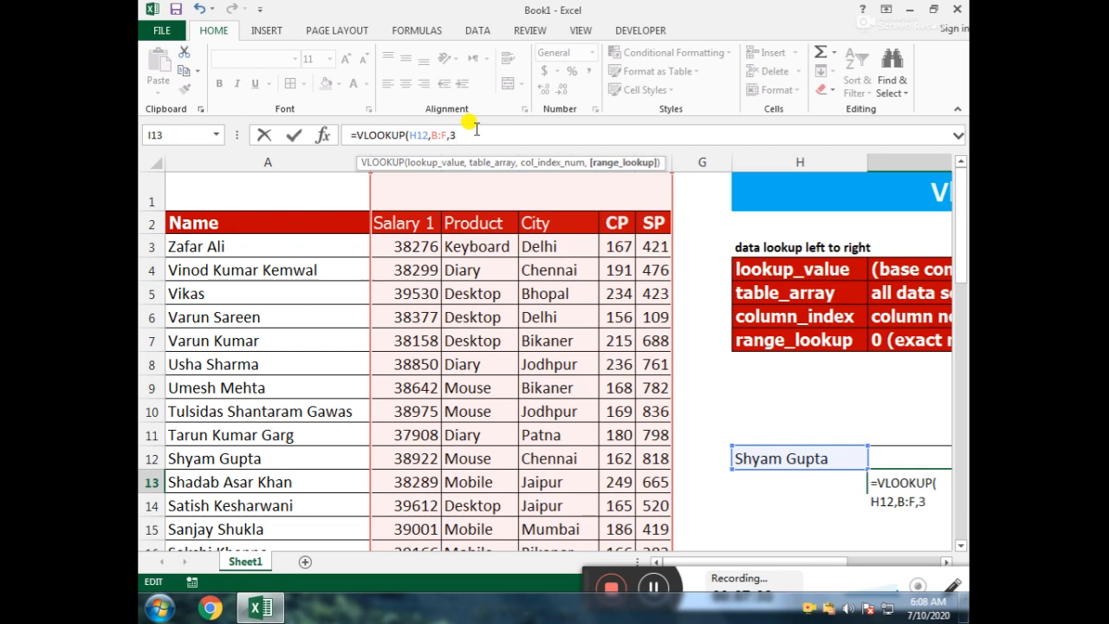
{"action": "type", "text": ",0"}
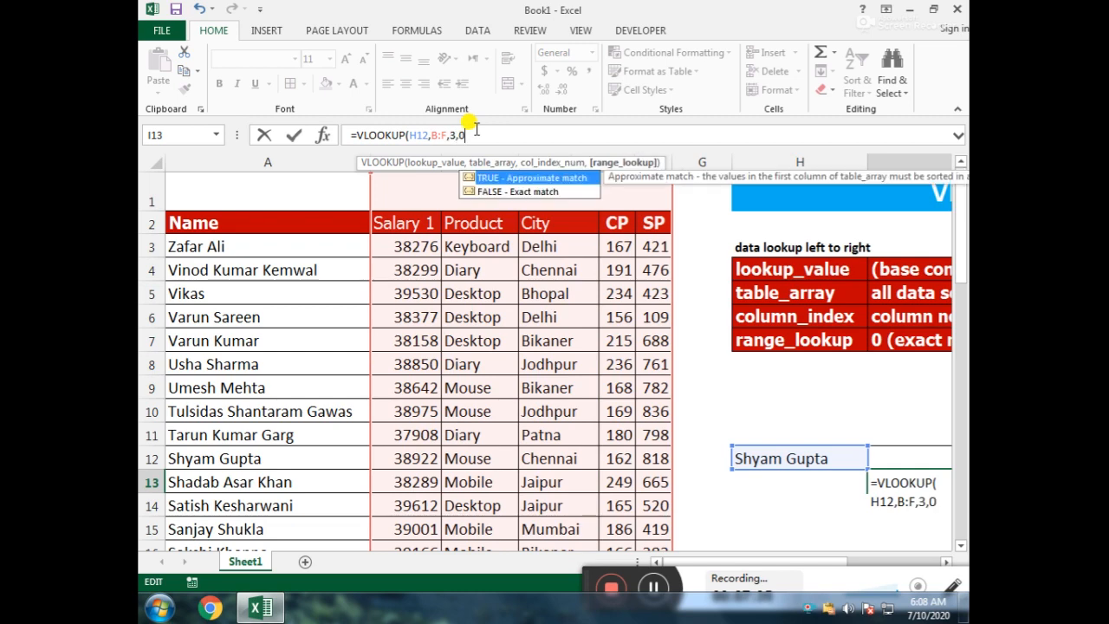
{"action": "type", "text": ")"}
Step: Complete the VLOOKUP formula in I13 with column index 3 and range lookup 0
{"action": "key", "text": "Return"}
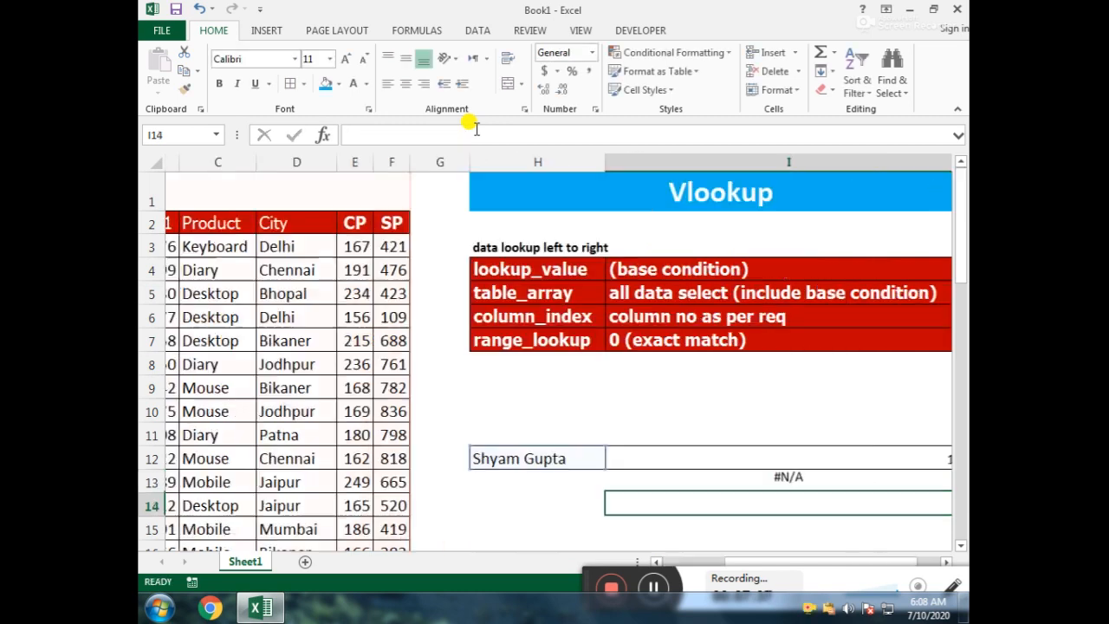
{"action": "key", "text": "Up"}
{"action": "key", "text": "Up"}
{"action": "key", "text": "Left"}
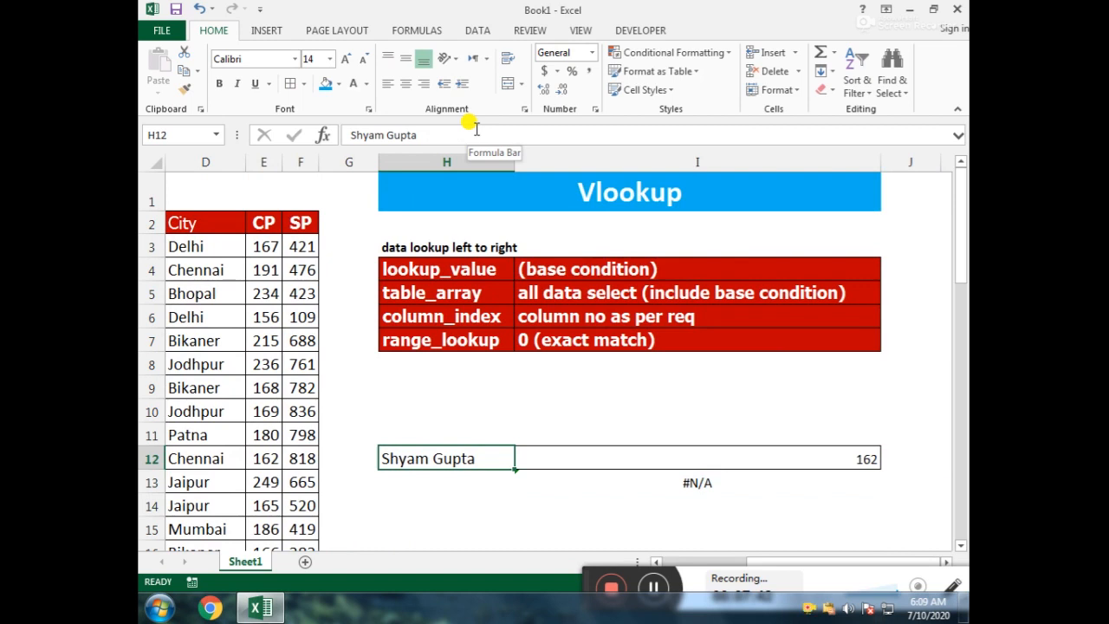
{"action": "key", "text": "Right"}
{"action": "key", "text": "Down"}
{"action": "key", "text": "F2"}
{"action": "key", "text": "Left"}
{"action": "key", "text": "Left"}
{"action": "key", "text": "Left"}
{"action": "key", "text": "Left"}
{"action": "key", "text": "Left"}
{"action": "key", "text": "Left"}
{"action": "key", "text": "Left"}
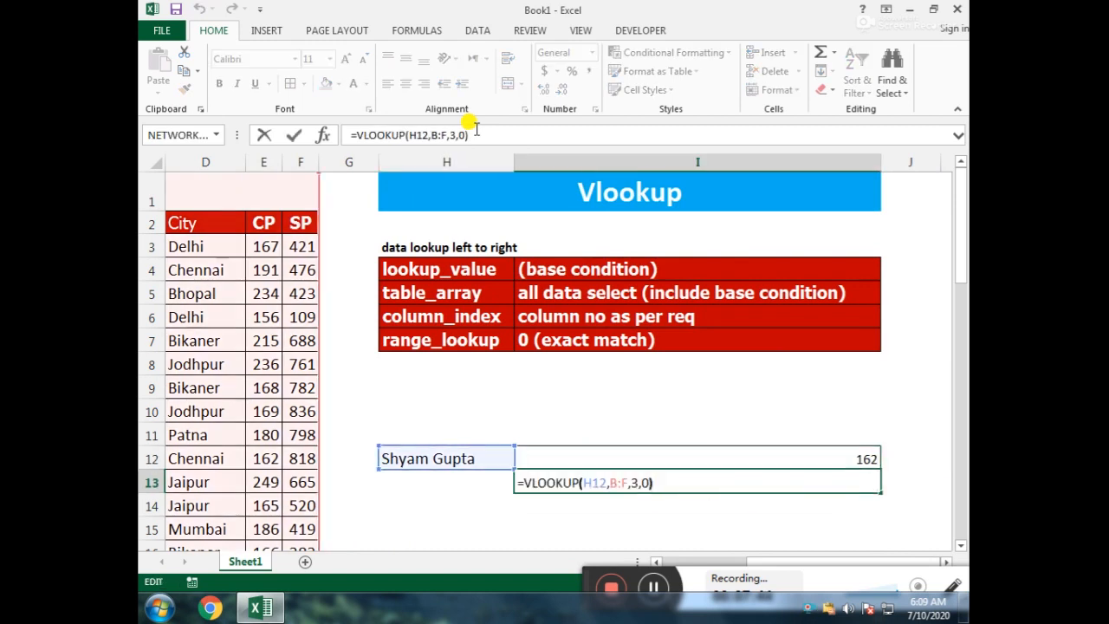
{"action": "key", "text": "Left"}
{"action": "key", "text": "Left"}
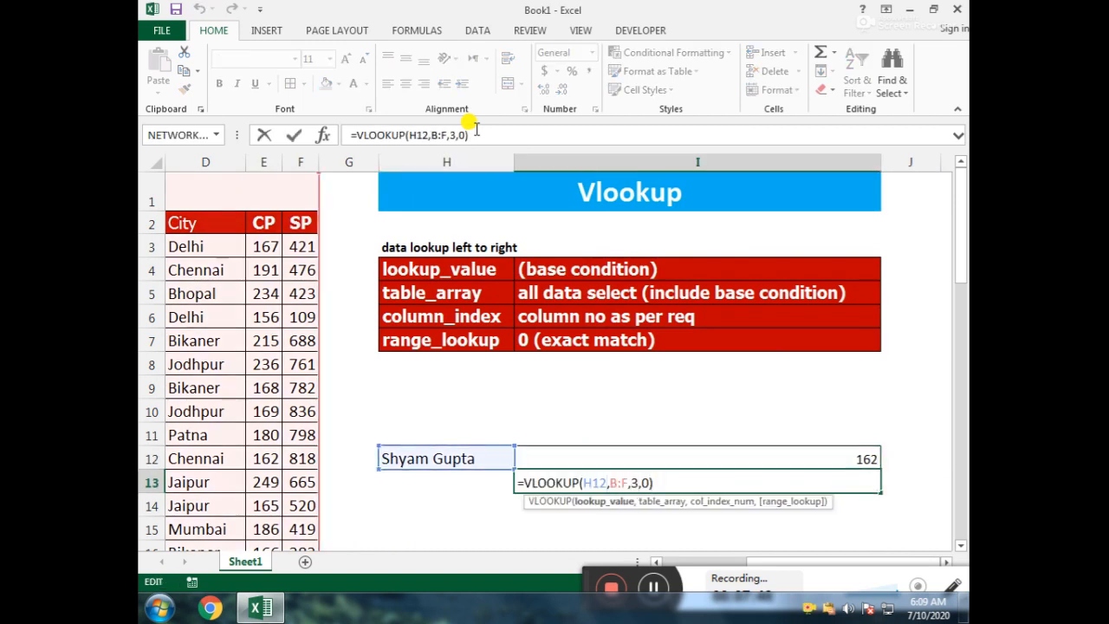
{"action": "key", "text": "BackSpace"}
{"action": "key", "text": "BackSpace"}
{"action": "key", "text": "BackSpace"}
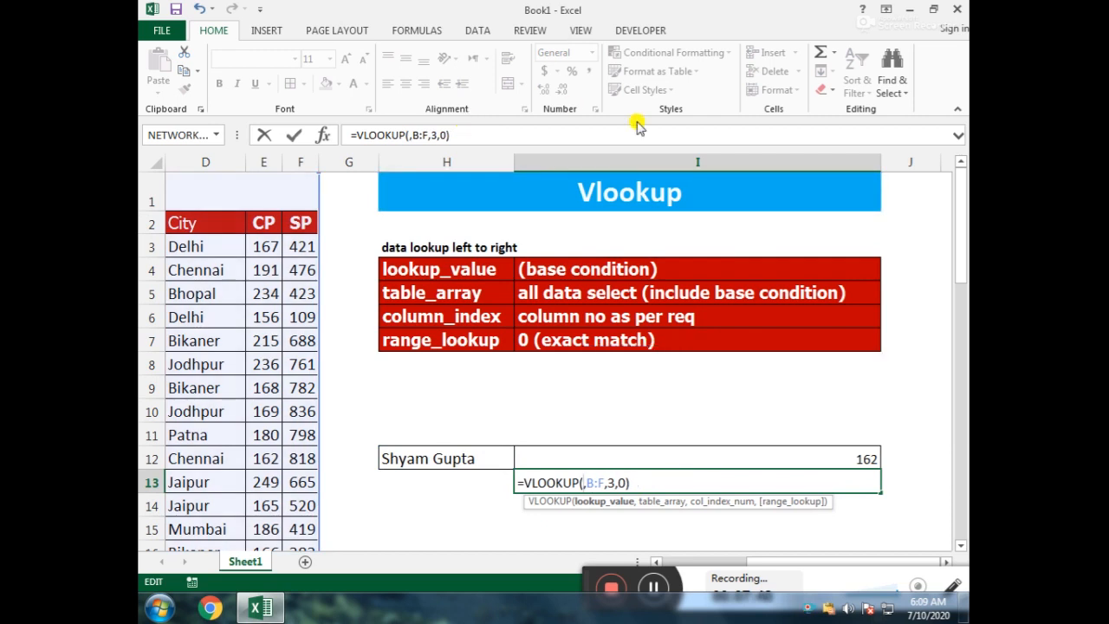
{"action": "key", "text": "Escape"}
Step: Replace the table array of the VLOOKUP formula in I13 with columns A:F, and make the result cell bold
{"action": "key", "text": "F2"}
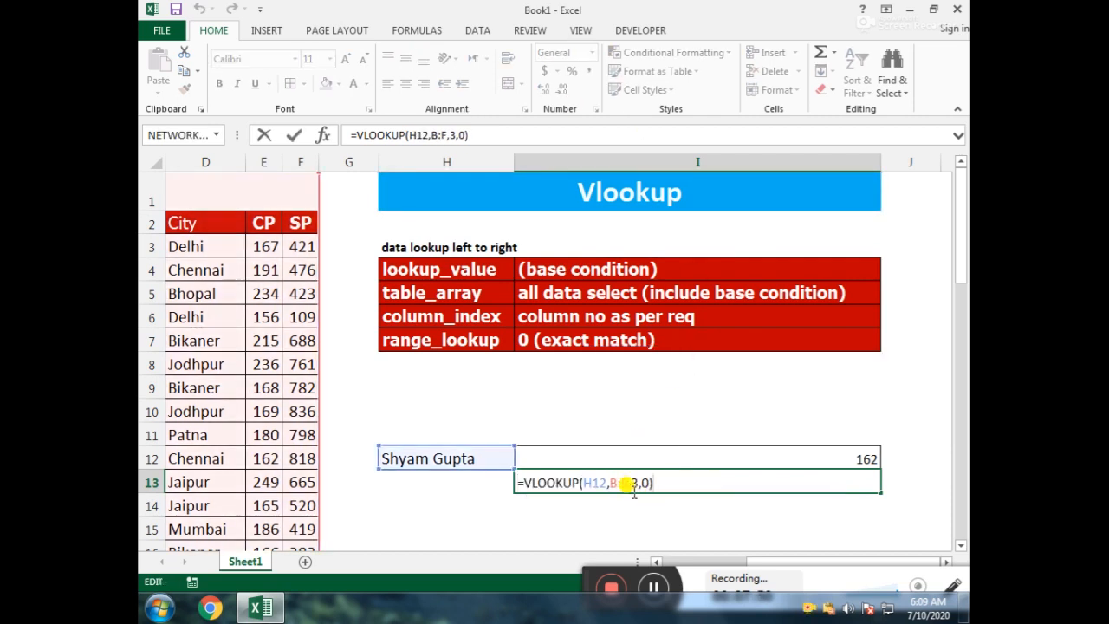
{"action": "left_click", "coordinate": [631, 485]}
{"action": "key", "text": "BackSpace"}
{"action": "key", "text": "BackSpace"}
{"action": "key", "text": "BackSpace"}
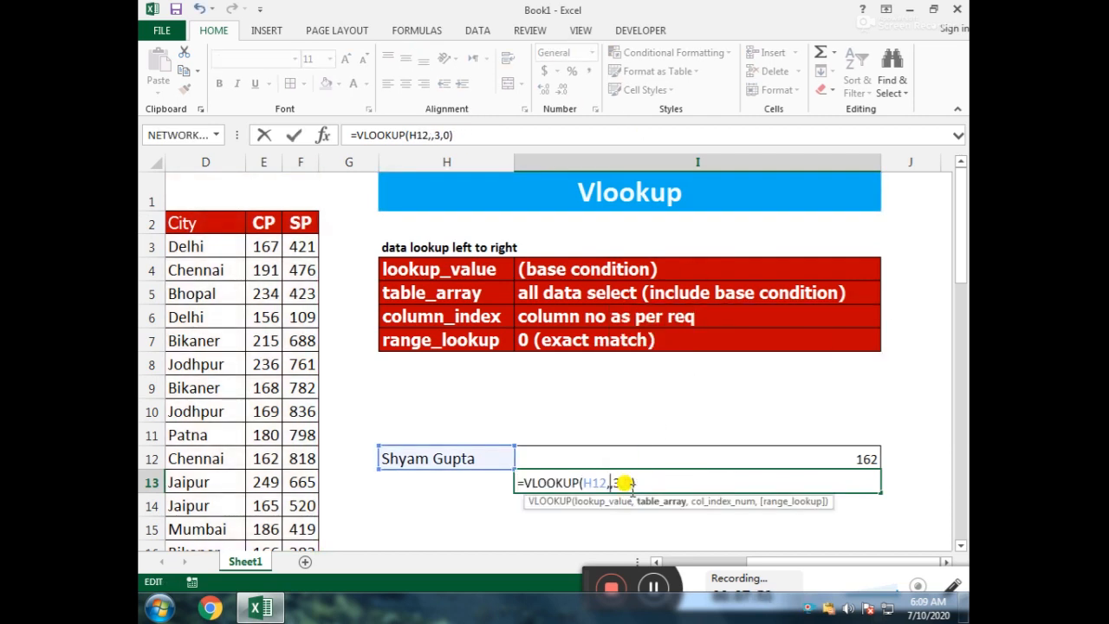
{"action": "left_click_drag", "start_coordinate": [780, 563], "coordinate": [317, 540]}
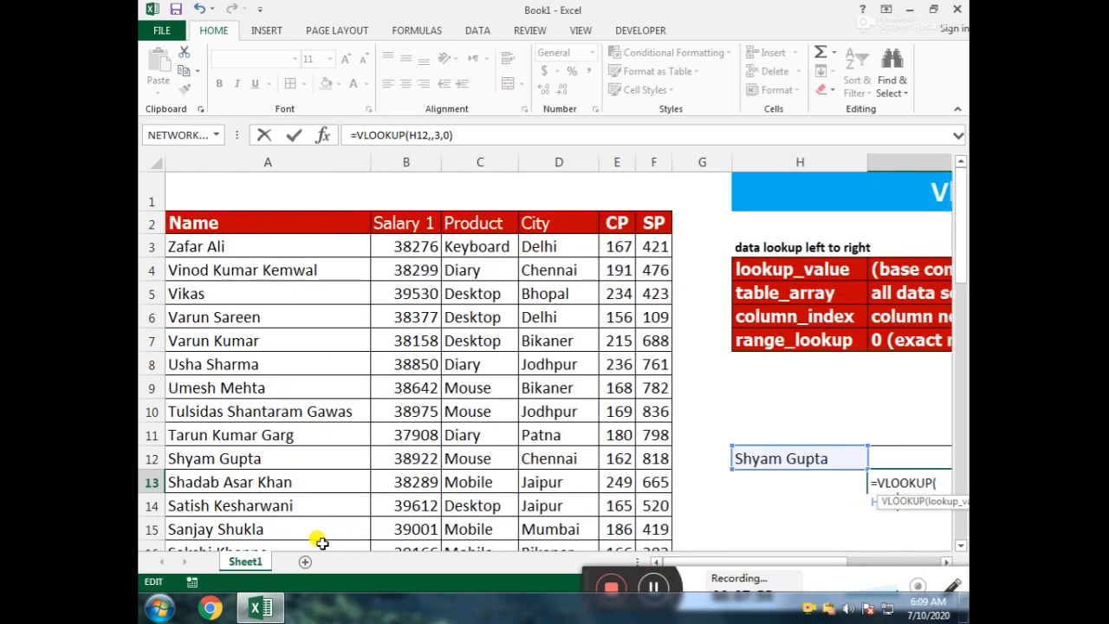
{"action": "left_click_drag", "start_coordinate": [267, 156], "coordinate": [652, 147]}
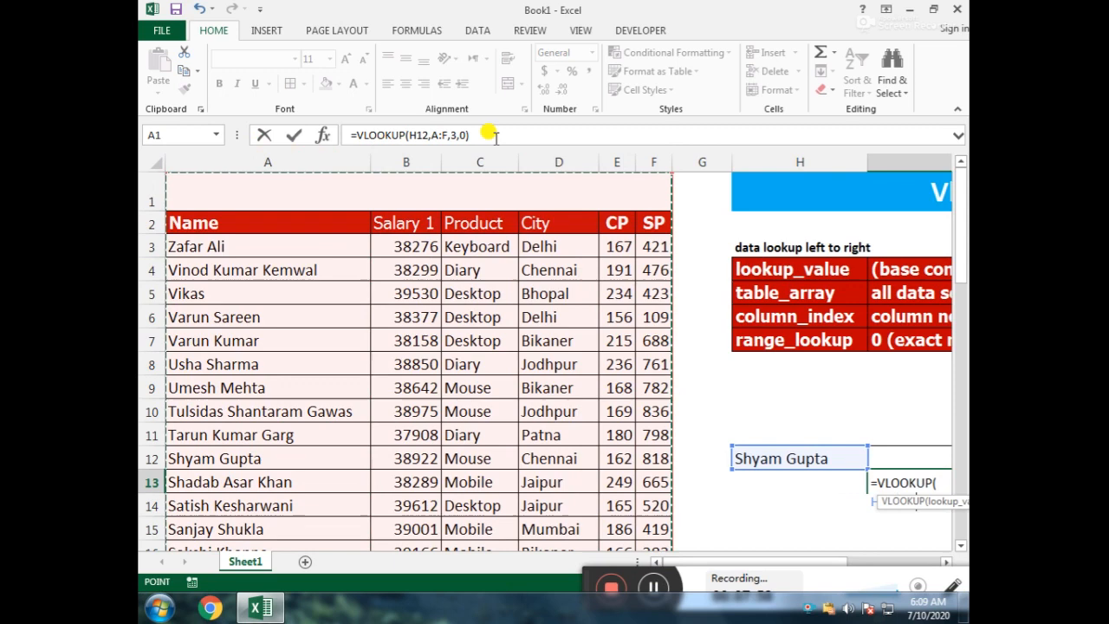
{"action": "left_click", "coordinate": [446, 135]}
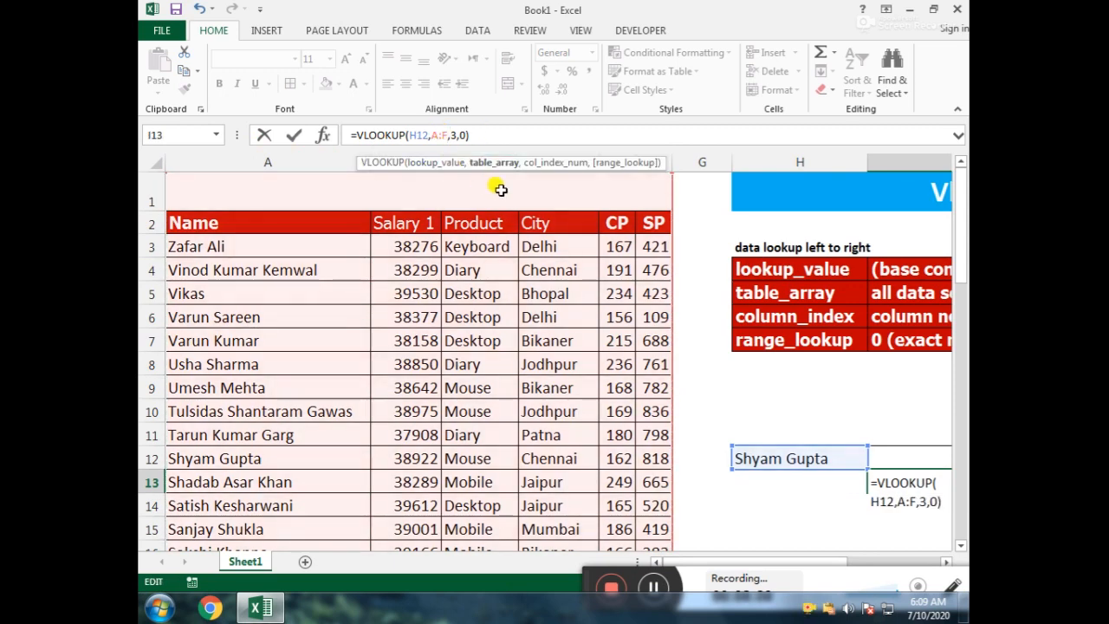
{"action": "key", "text": "Return"}
{"action": "key", "text": "Up"}
{"action": "key", "text": "ctrl+b"}
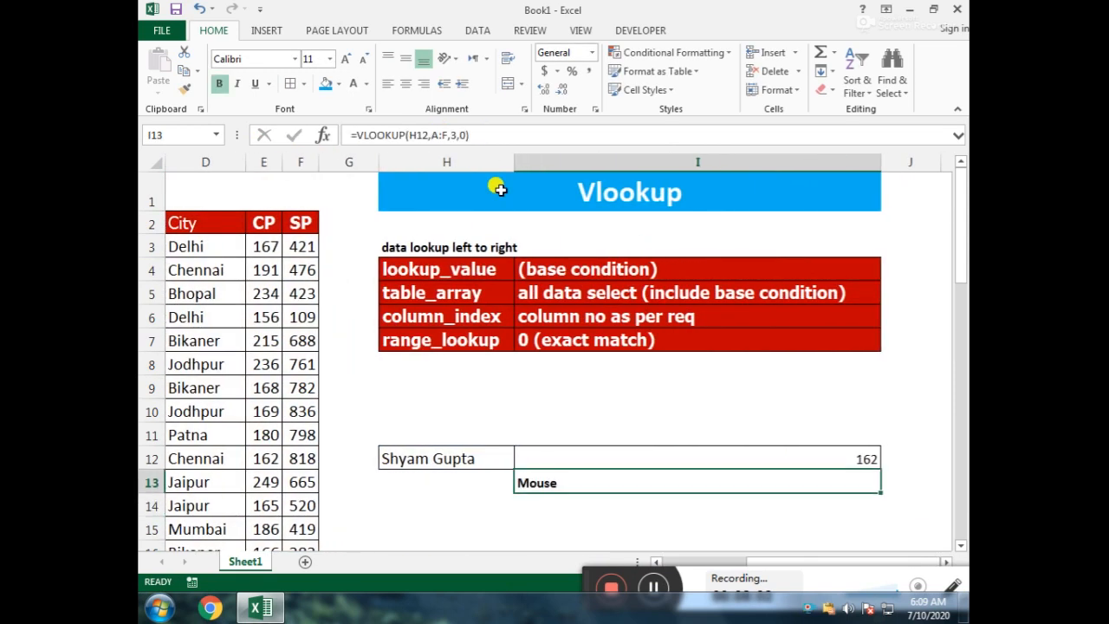